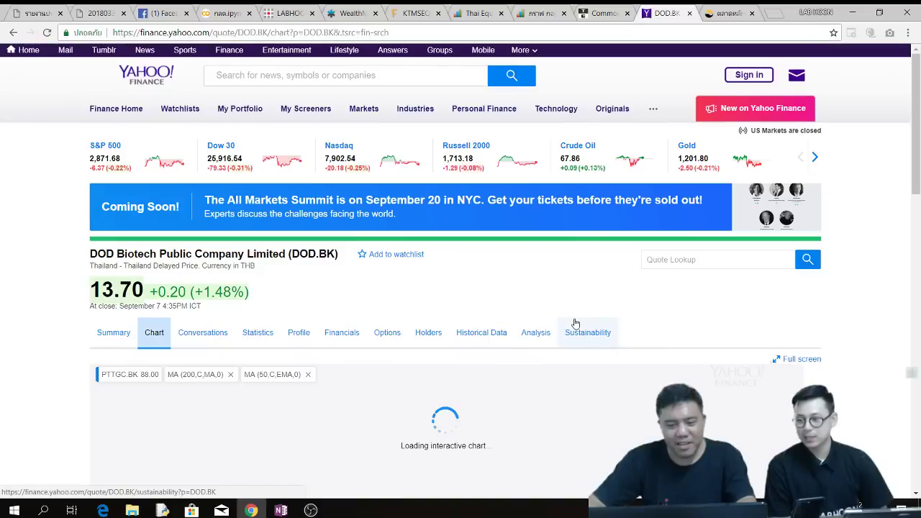
- Search Yahoo Finance for ori.bk and open the Origin Property (ORI.BK) quote page
scroll(839, 312, "down", 2)
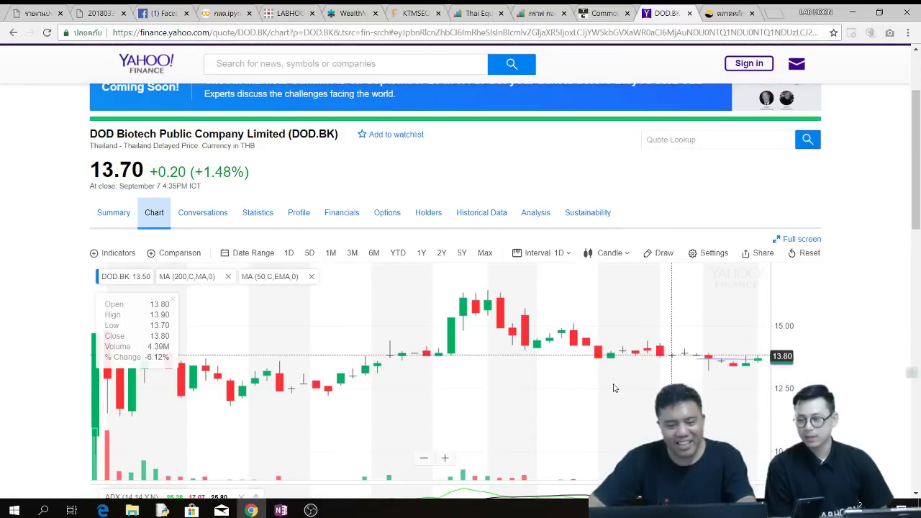
scroll(617, 385, "down", 4)
scroll(617, 384, "up", 4)
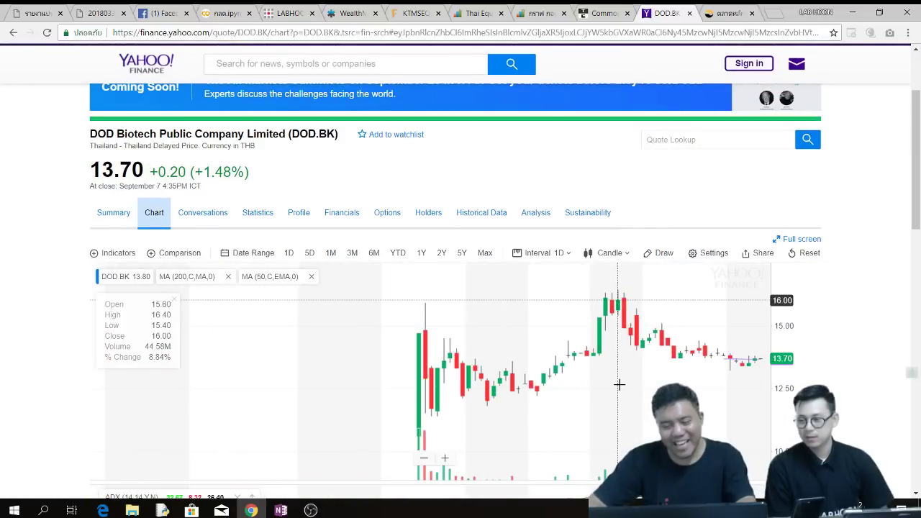
left_click(262, 64)
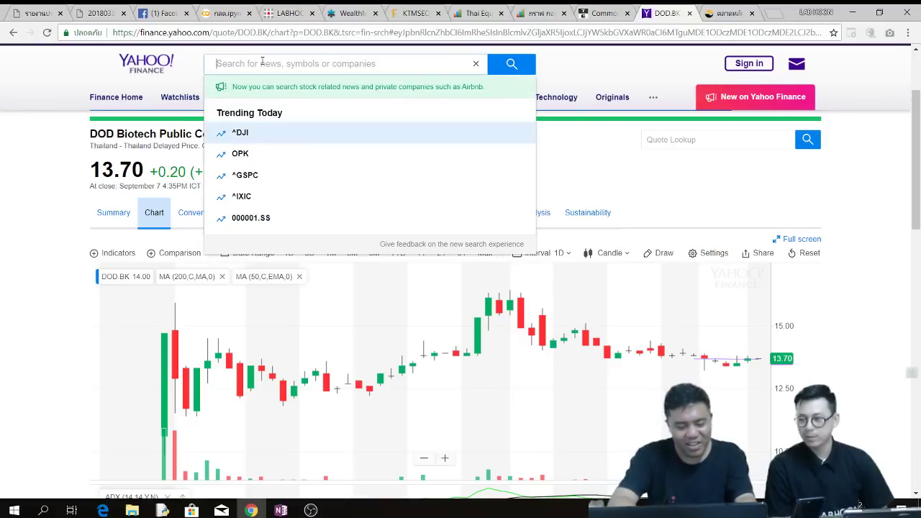
type("or")
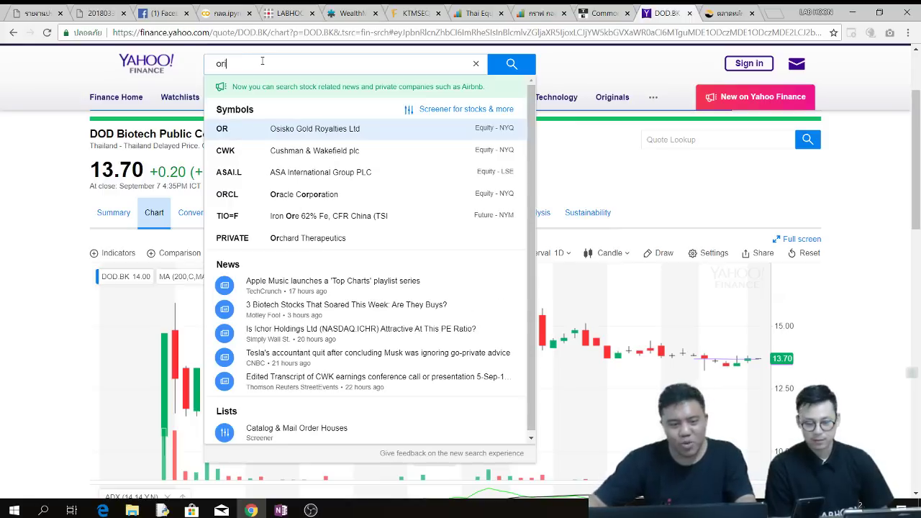
type("i.bk")
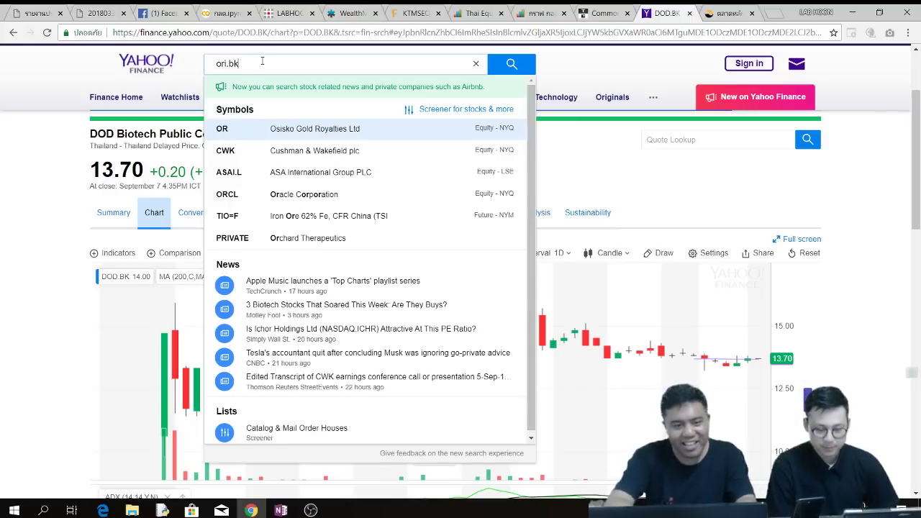
left_click(290, 129)
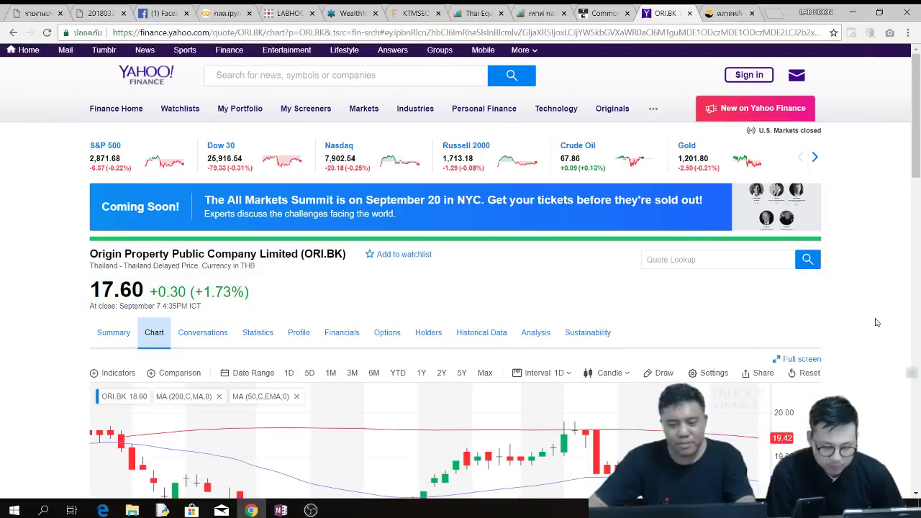
- Zoom the ORI.BK chart out to show several years of daily candles
scroll(872, 324, "down", 2)
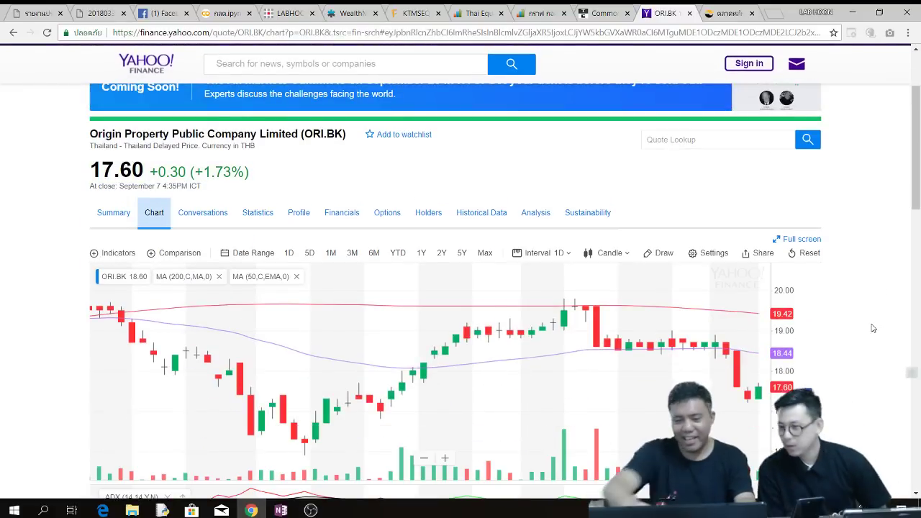
scroll(647, 379, "down", 5)
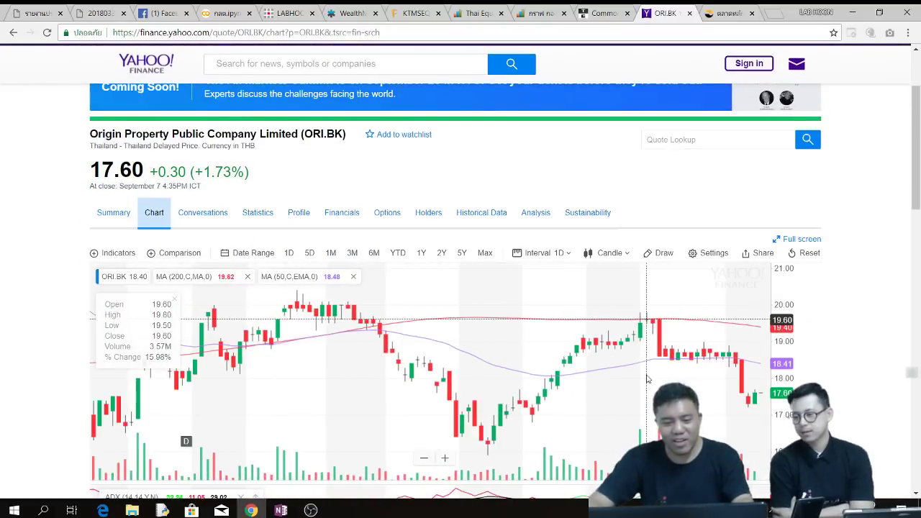
scroll(647, 380, "down", 5)
scroll(647, 382, "down", 5)
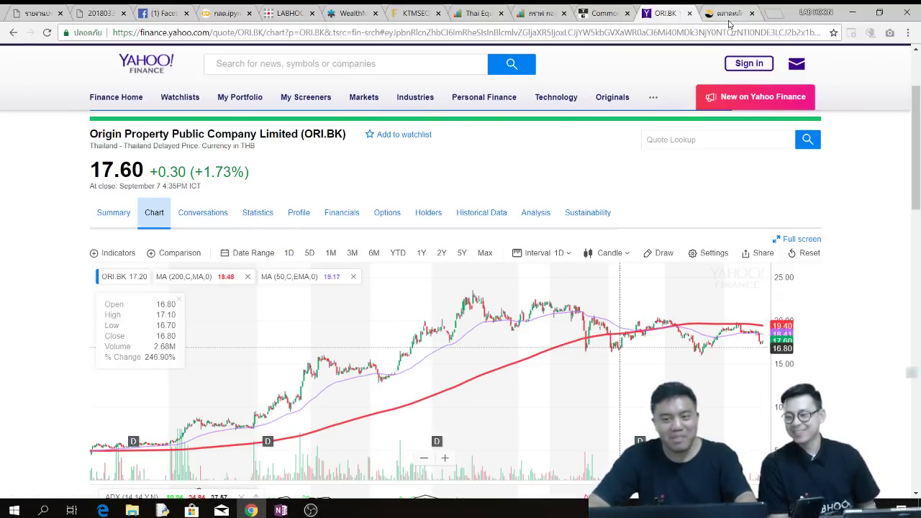
- Open thaiwarrant.com in a new browser tab
left_click(729, 13)
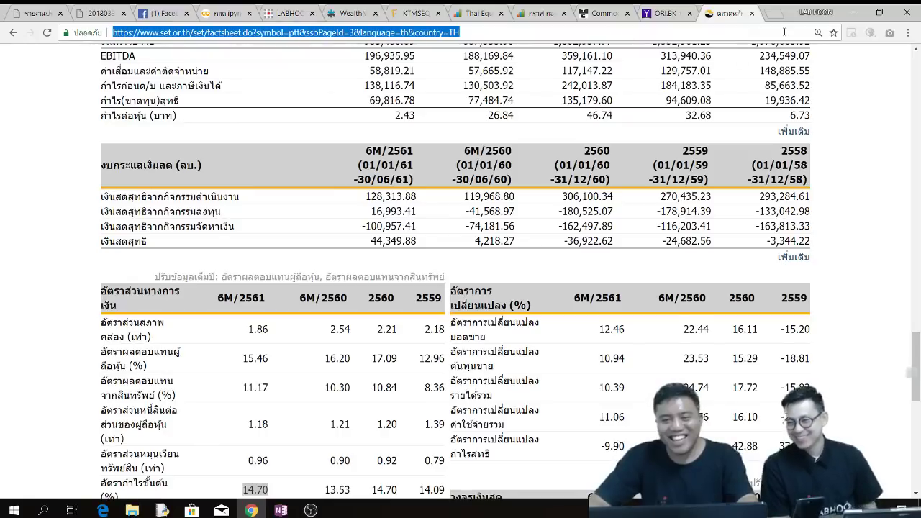
key("ctrl+t")
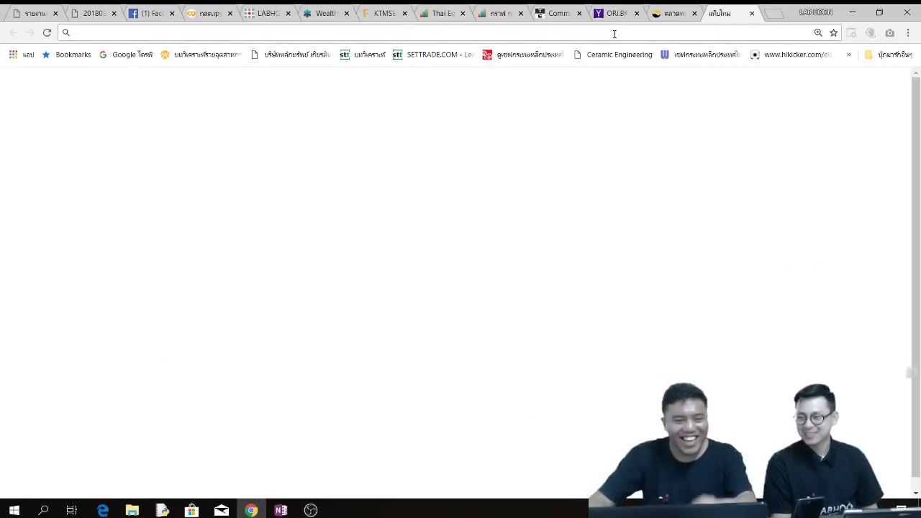
type("t")
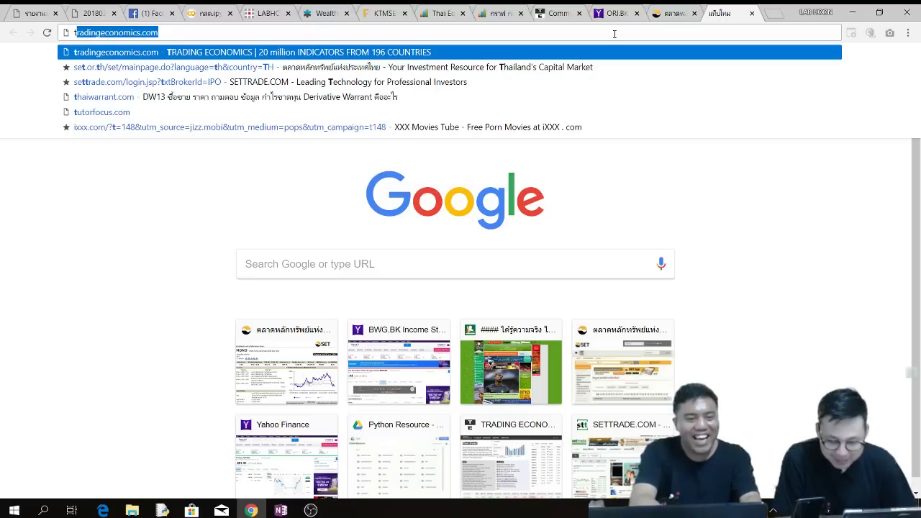
type("ha")
key("Return")
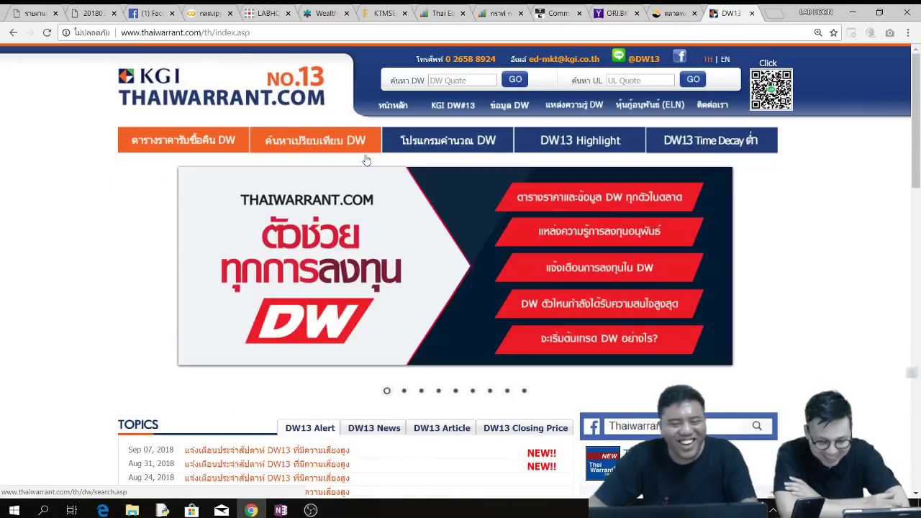
scroll(455, 180, "down", 2)
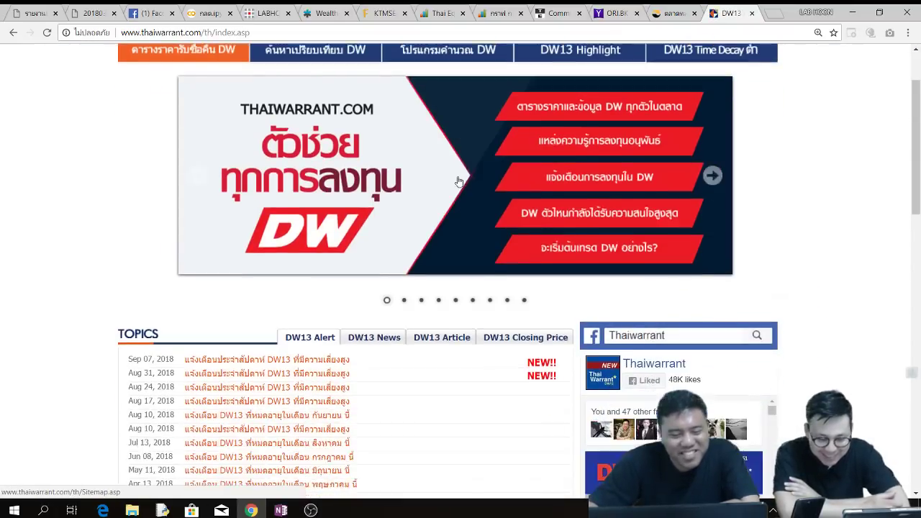
scroll(448, 176, "up", 1)
scroll(448, 176, "up", 1)
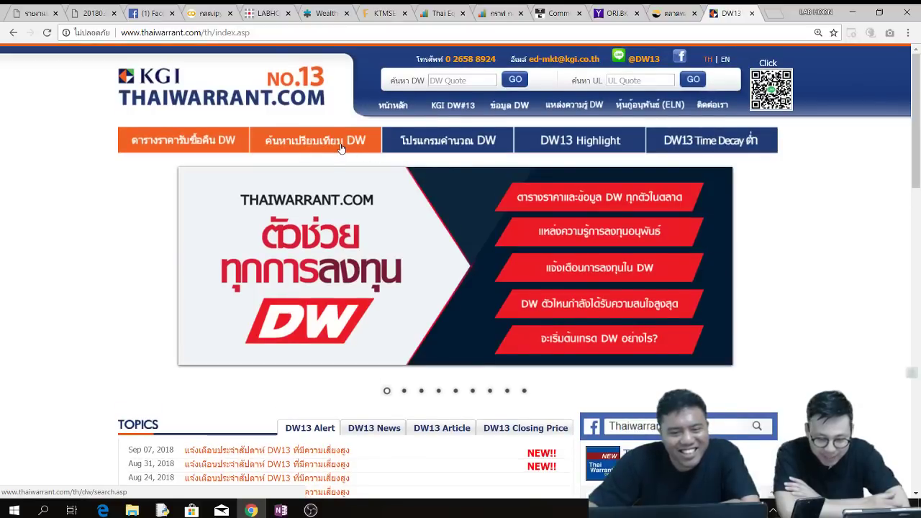
- On the ค้นหาเปรียบเทียบ DW page, search for PUT warrants on underlying ORI
left_click(342, 147)
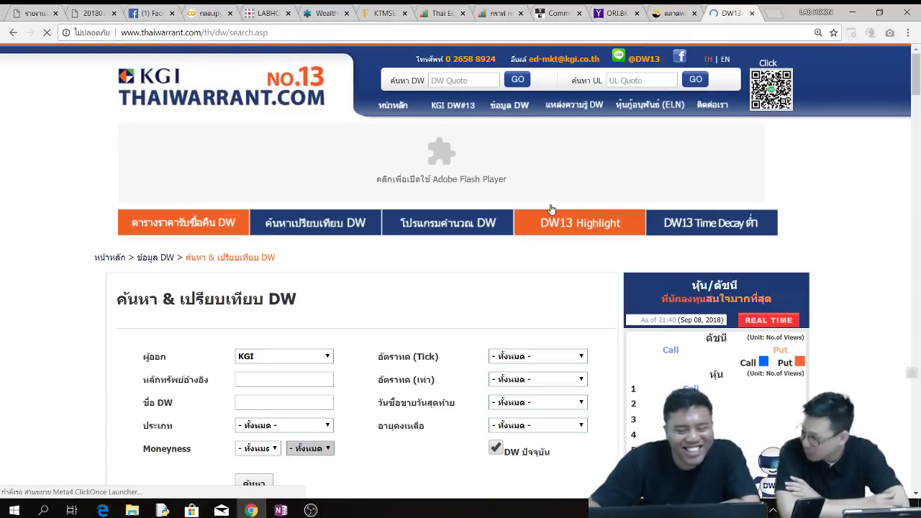
scroll(552, 216, "down", 1)
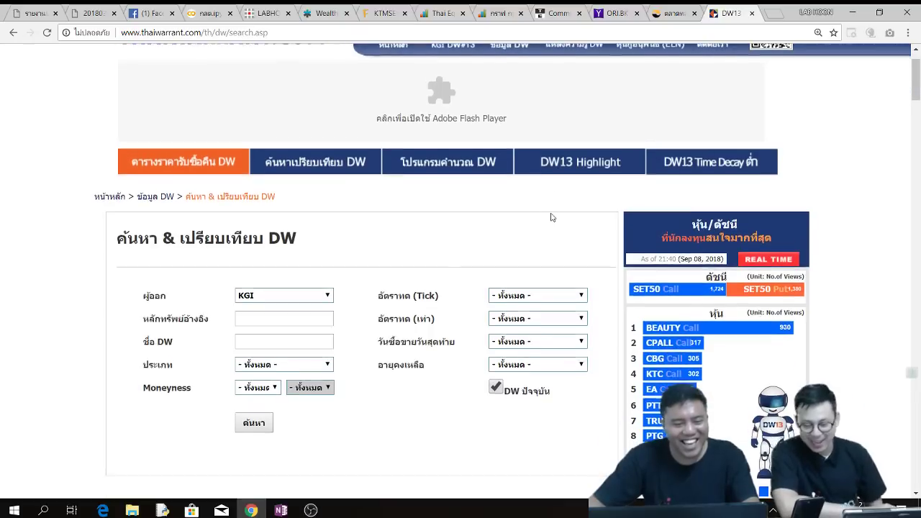
scroll(552, 218, "down", 1)
left_click(292, 259)
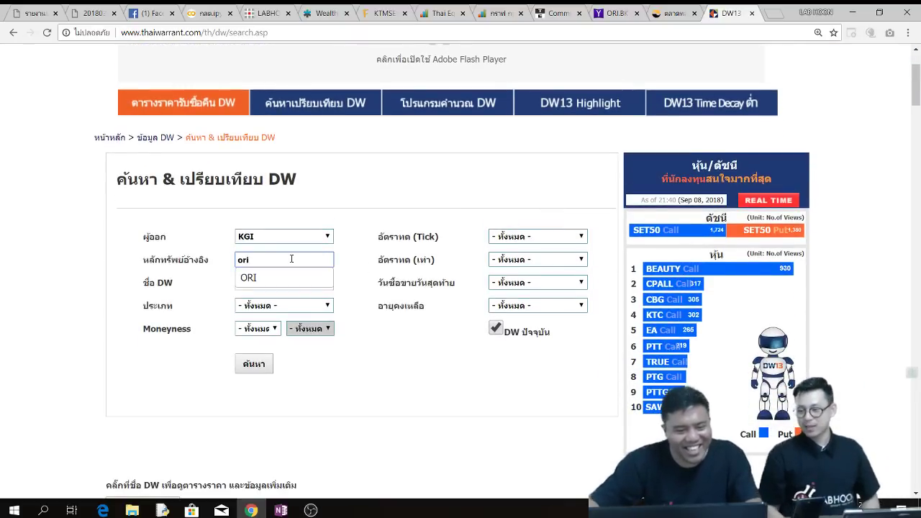
left_click(287, 281)
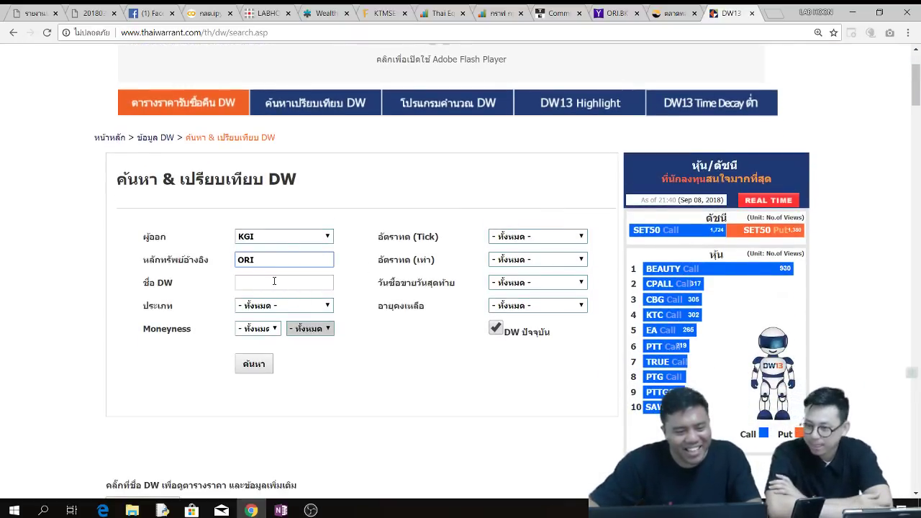
left_click(275, 281)
left_click(311, 305)
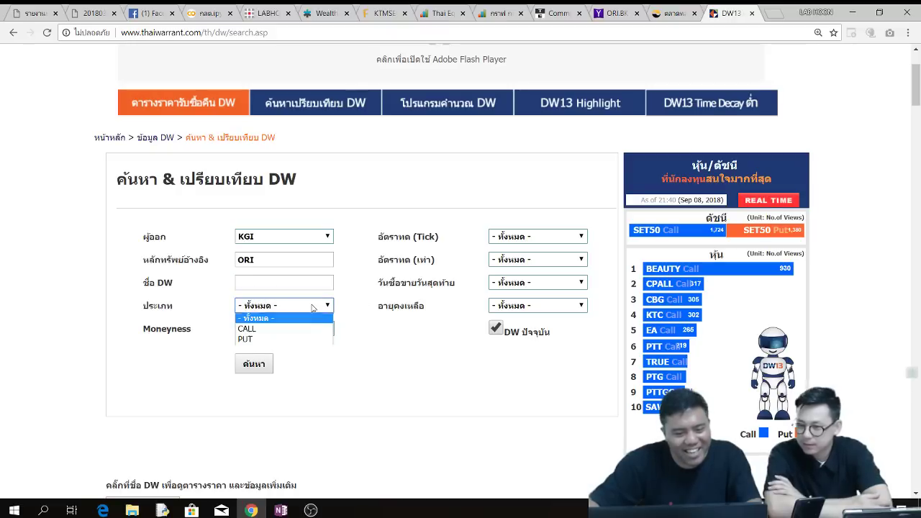
left_click(309, 339)
left_click(257, 364)
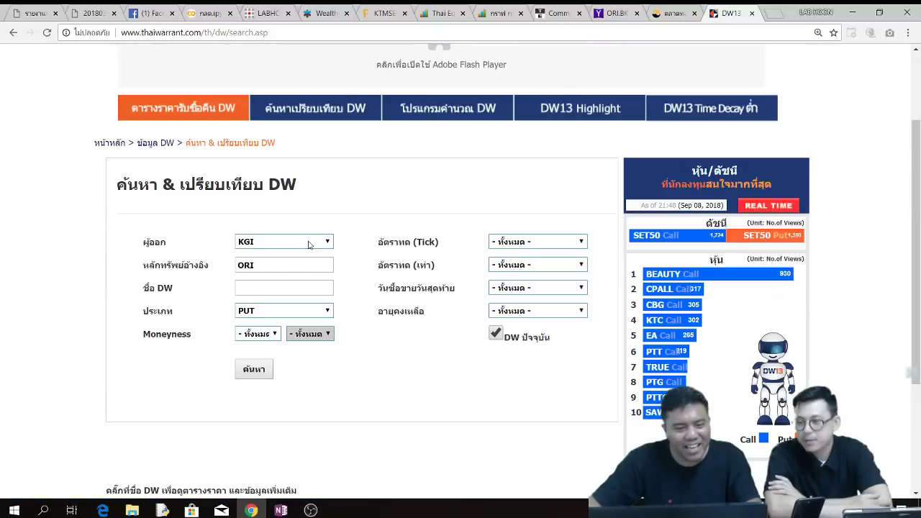
- Set the issuer to ทั้งหมด (all) and rerun the ORI PUT search
left_click(310, 243)
left_click(256, 254)
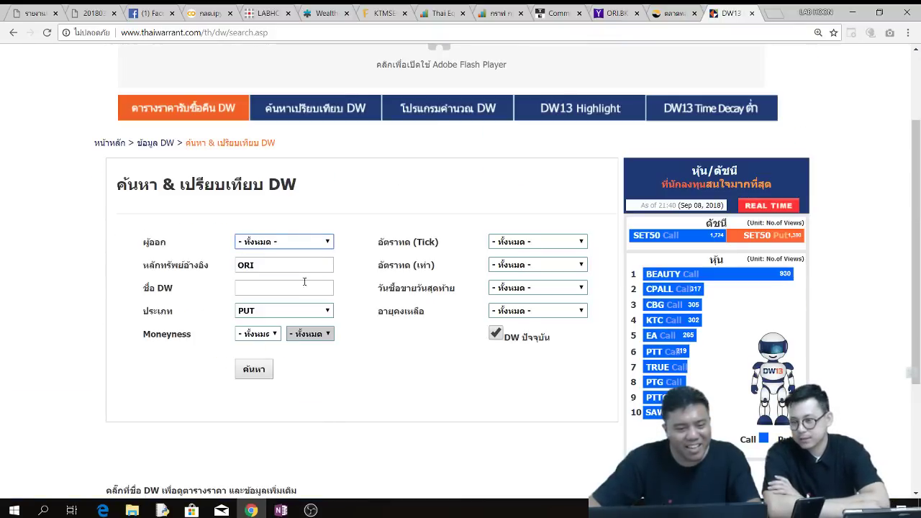
left_click(253, 374)
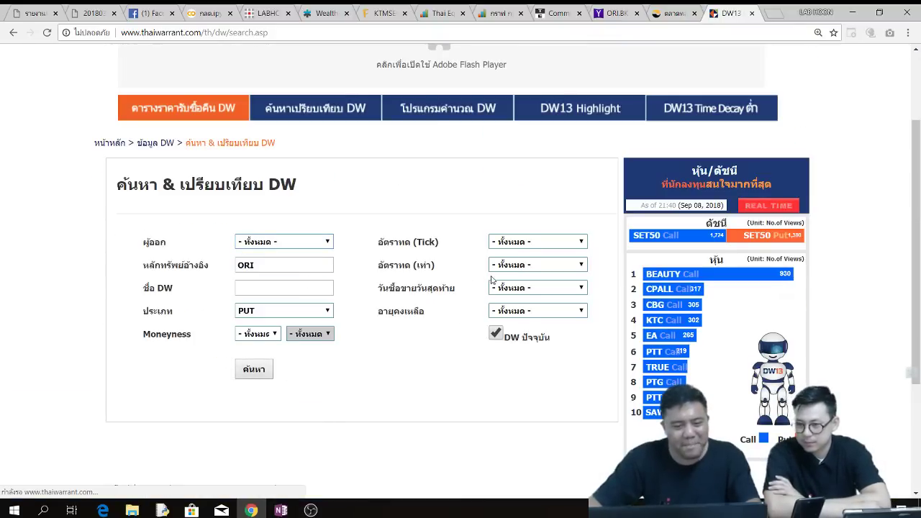
scroll(431, 257, "down", 4)
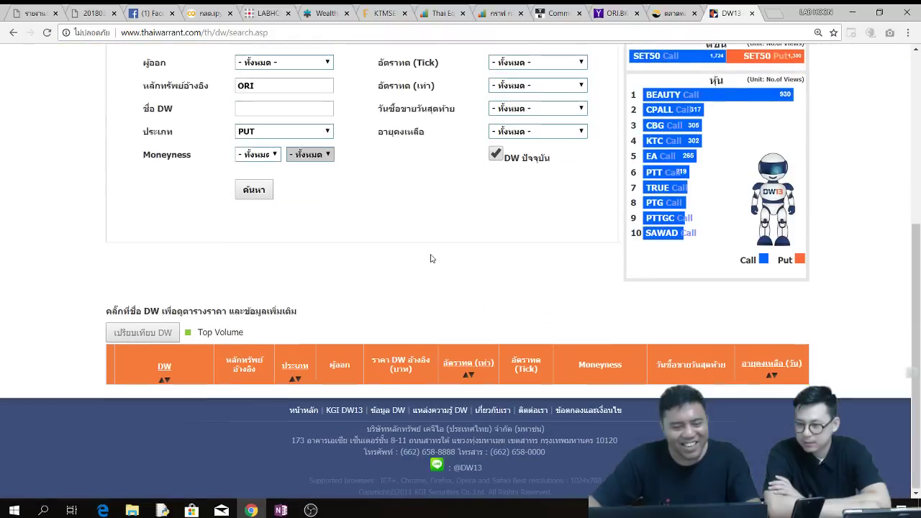
scroll(432, 258, "up", 3)
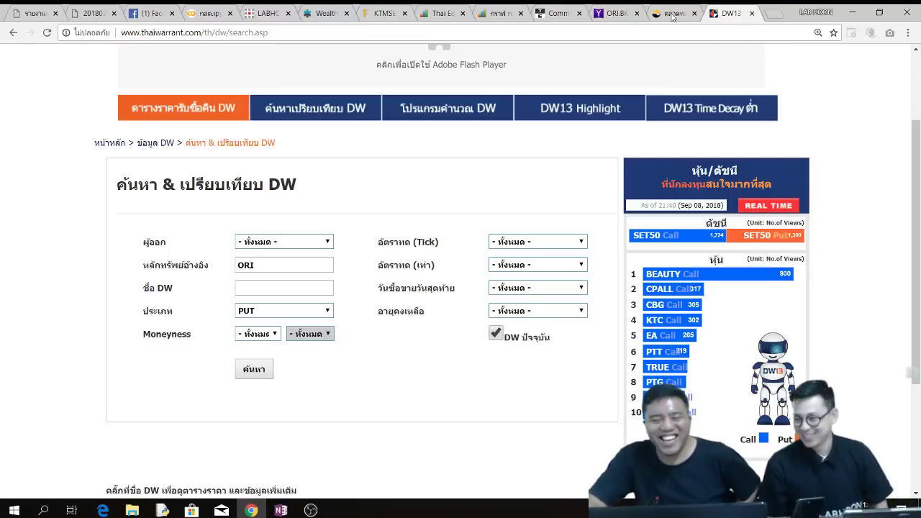
- Glance at the ORI.BK and siamchart tabs, then bring the Finnomena KTMSEQ fund page forward
left_click(613, 13)
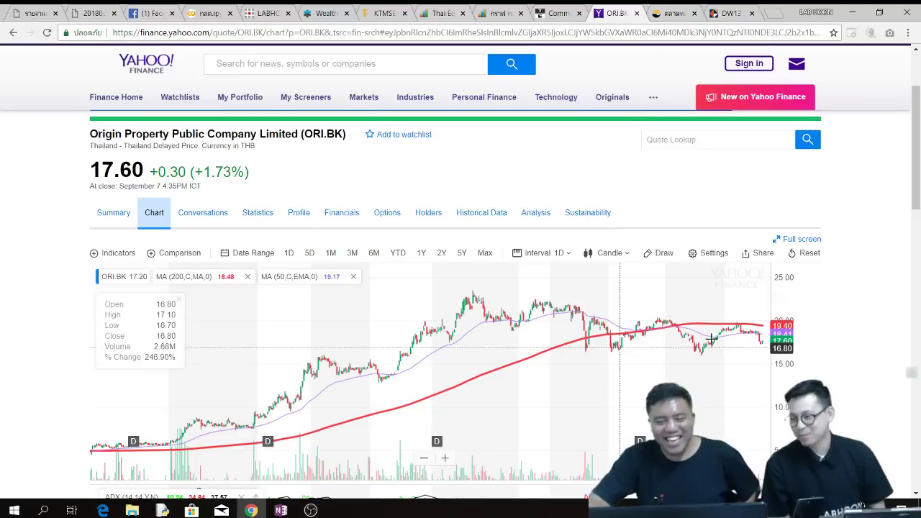
scroll(768, 331, "up", 5)
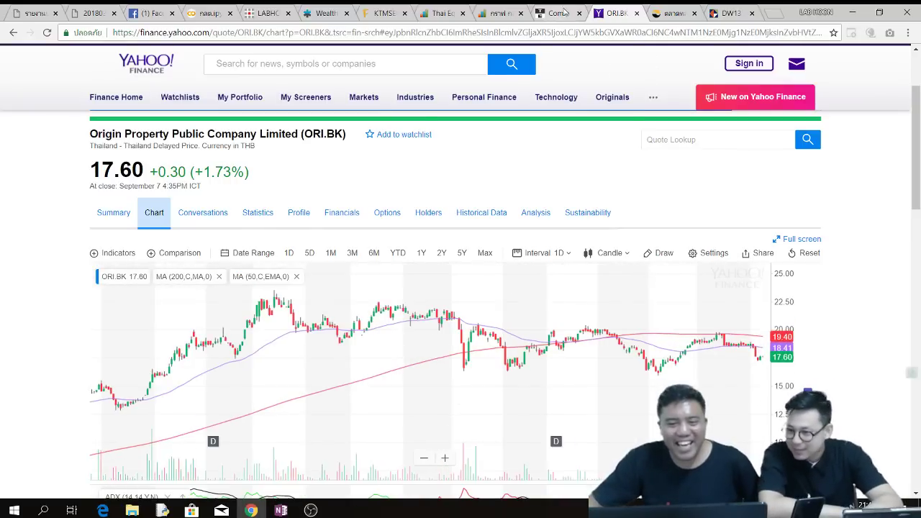
left_click(499, 13)
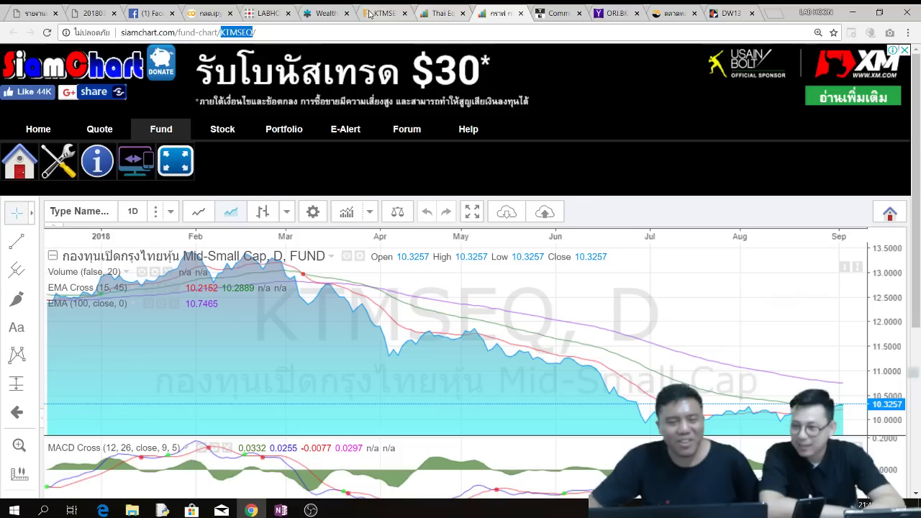
left_click(370, 15)
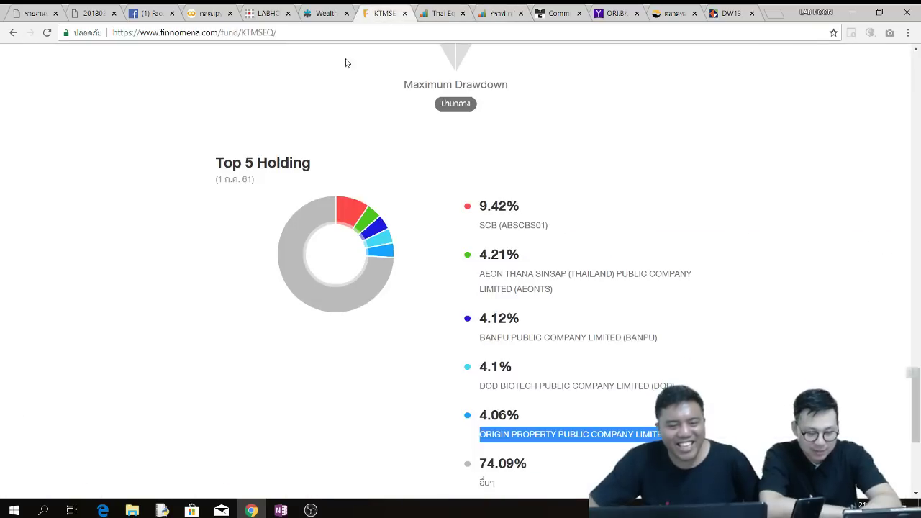
- Replace the KTMSEQ fund code in the address with kfseq-d
double_click(252, 32)
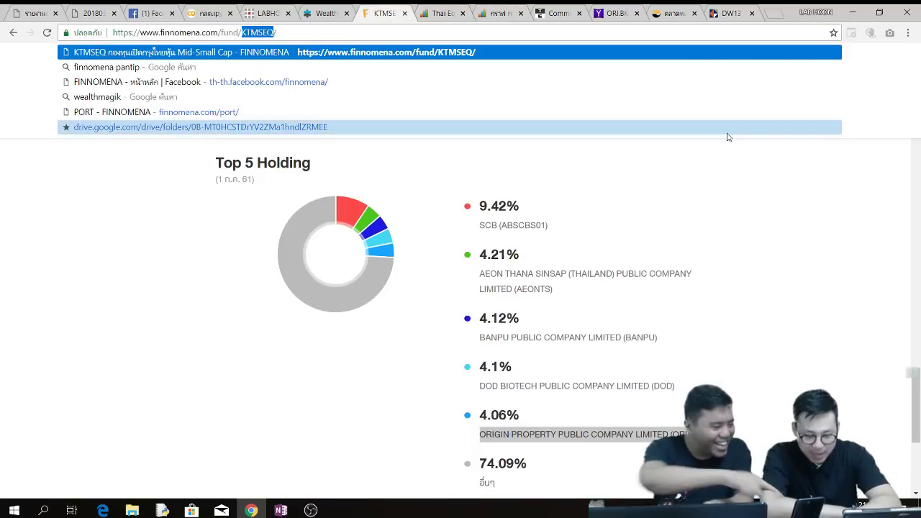
type("kaf")
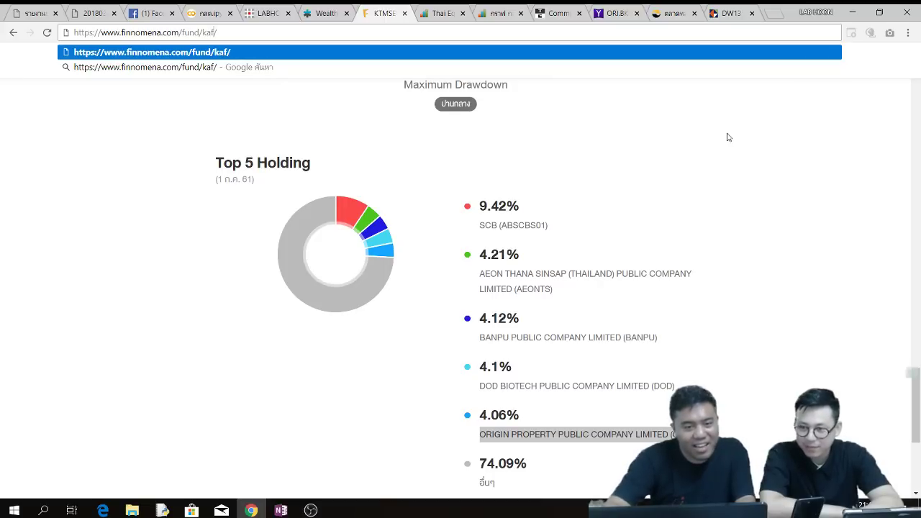
key("BackSpace")
key("BackSpace")
type("f")
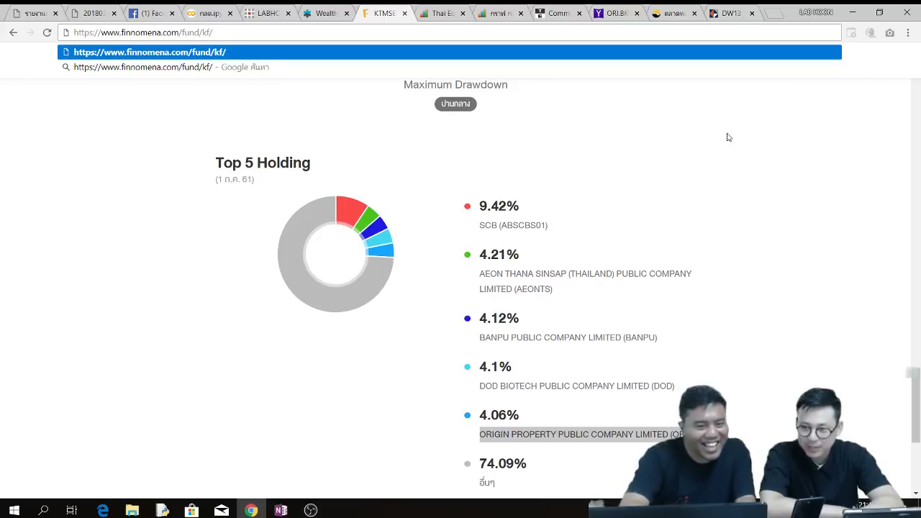
type("s")
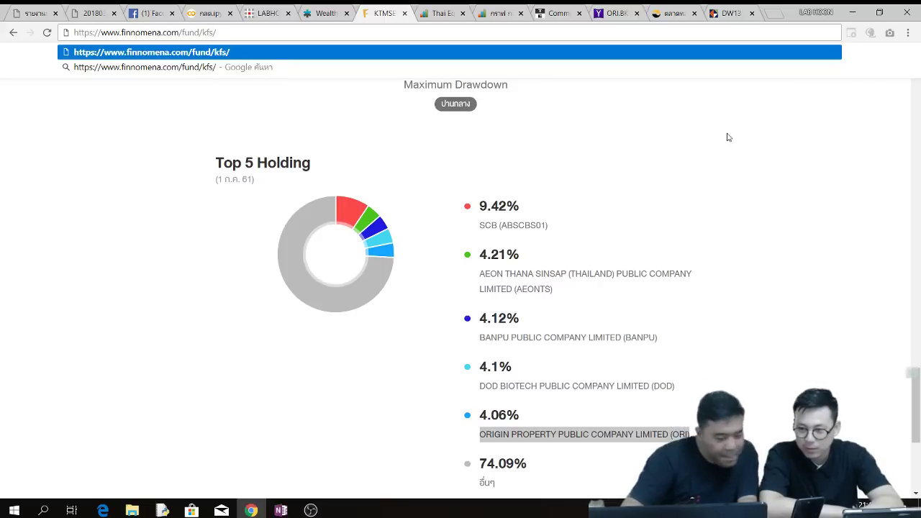
type("eq")
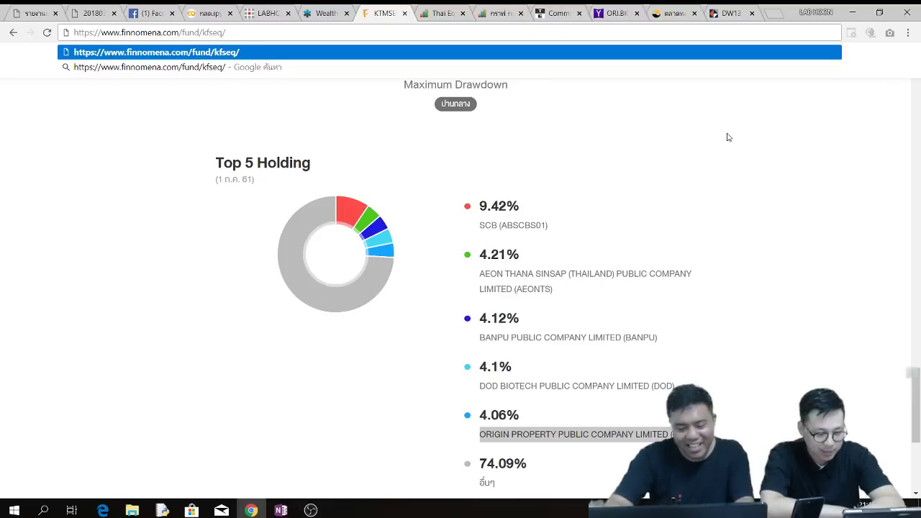
type("-d")
- Load the KFSEQ-D fund page and switch its chart to the 3Y range
key("Return")
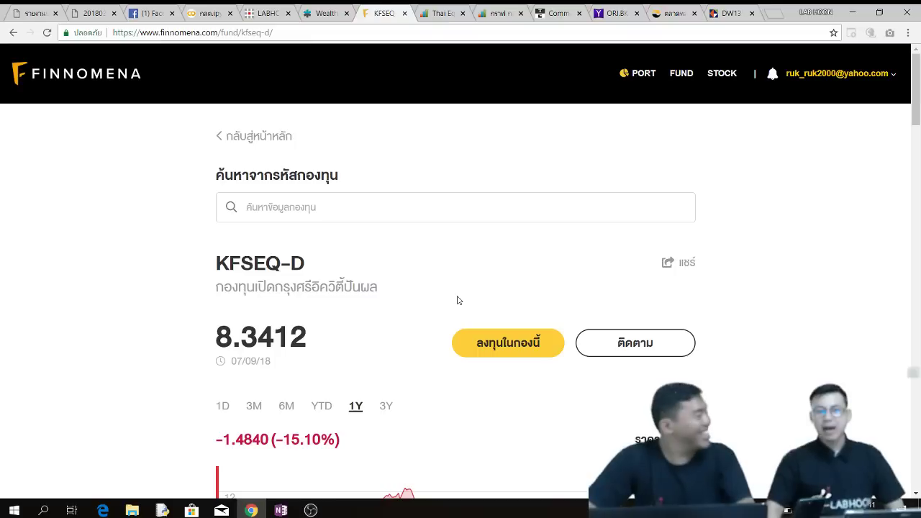
scroll(565, 330, "down", 3)
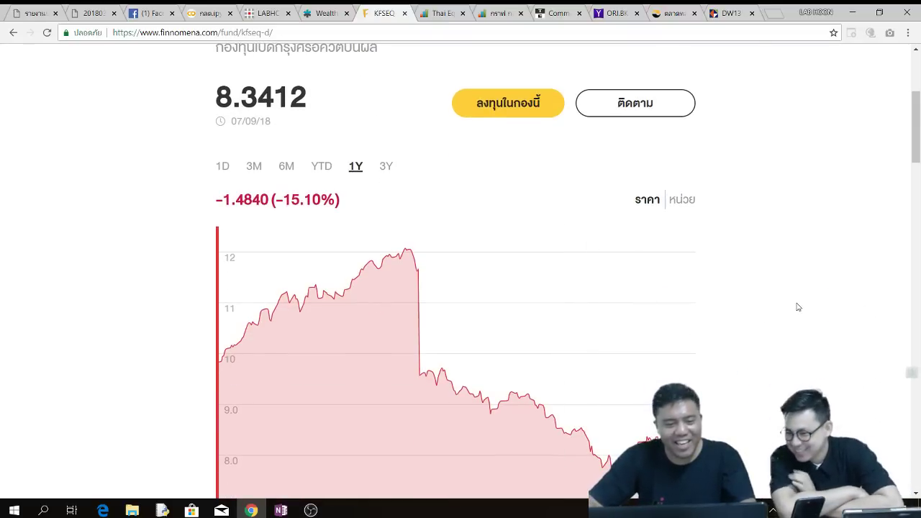
left_click(385, 167)
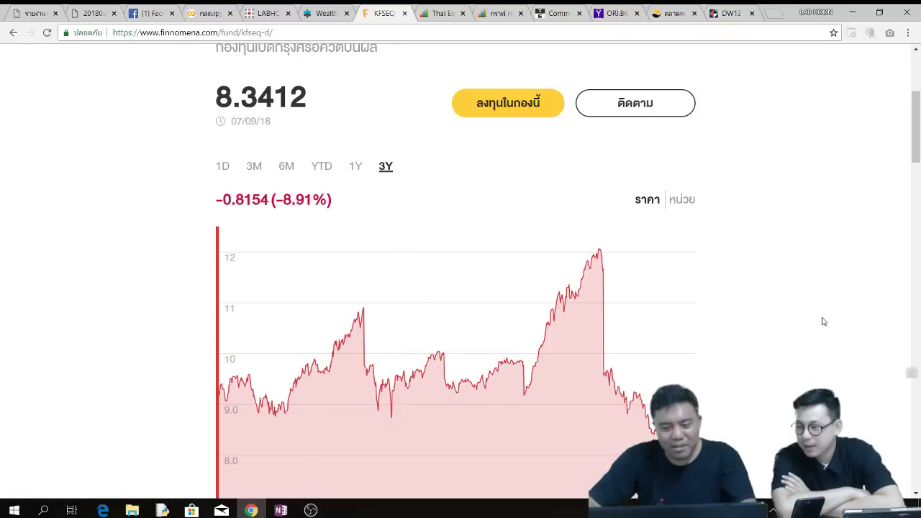
scroll(823, 322, "down", 2)
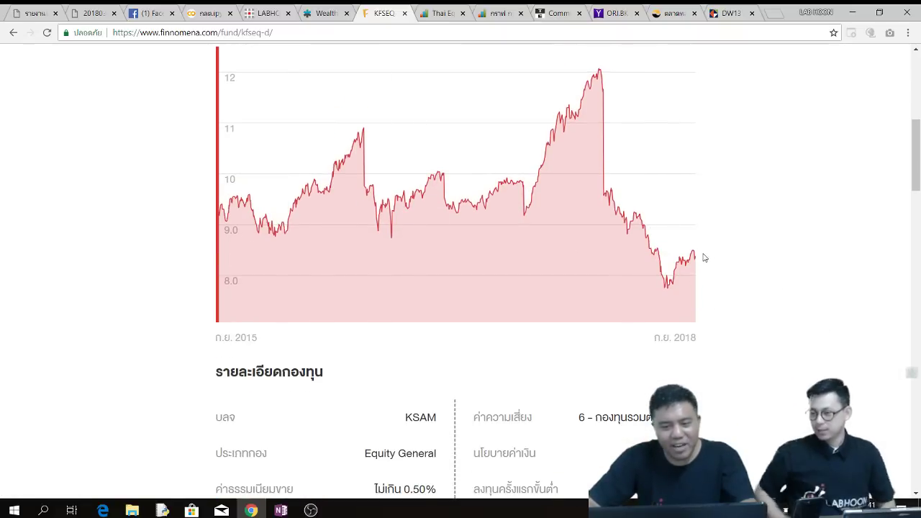
scroll(805, 267, "down", 3)
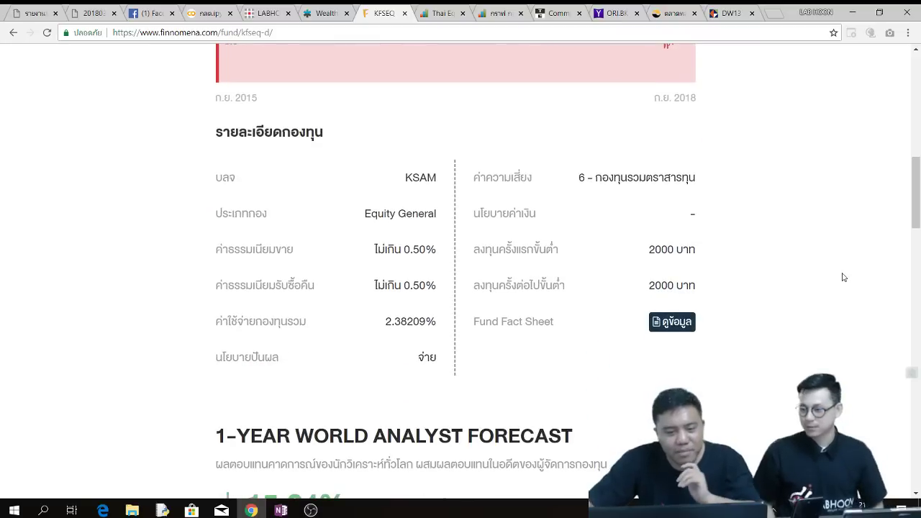
scroll(853, 250, "up", 3)
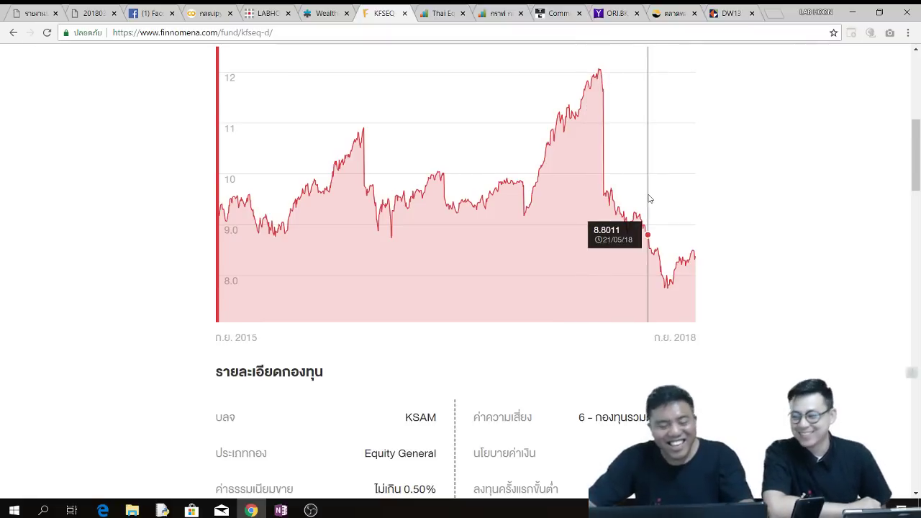
- Highlight the Top 5 holdings: PTT, Airports of Thailand, Tisco, BANPU and INDORAMA
scroll(651, 202, "down", 4)
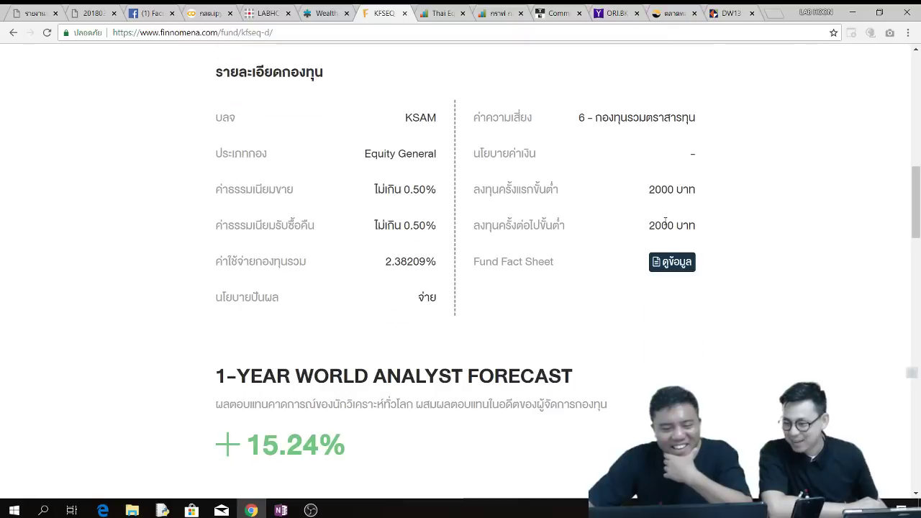
scroll(665, 223, "down", 3)
scroll(661, 239, "down", 2)
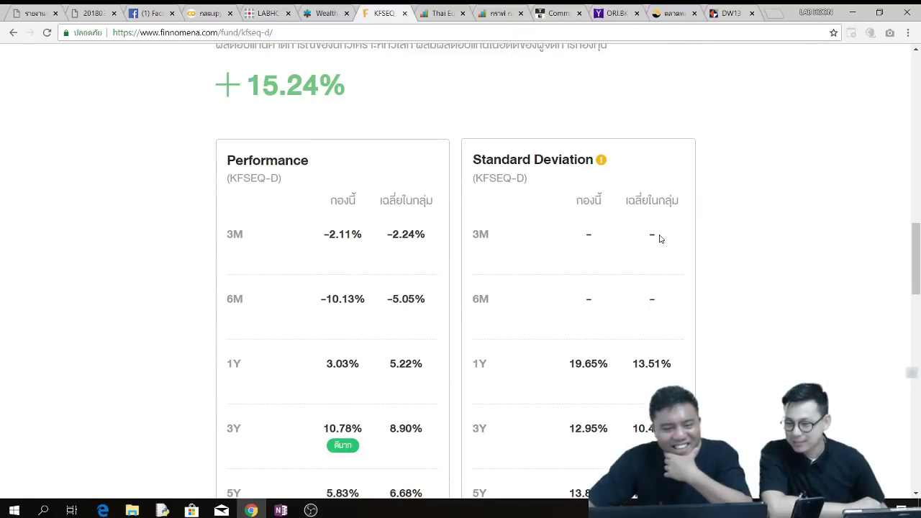
scroll(660, 239, "down", 3)
scroll(660, 239, "down", 4)
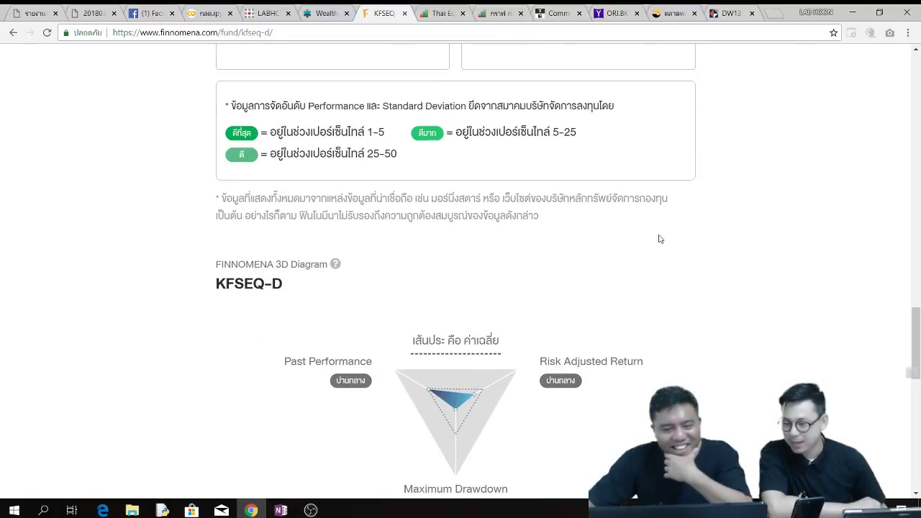
scroll(679, 274, "down", 2)
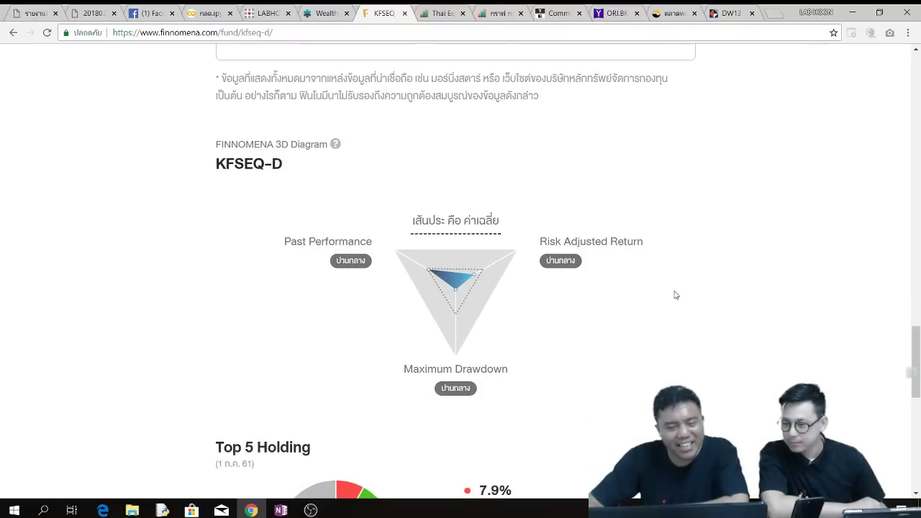
scroll(675, 295, "down", 3)
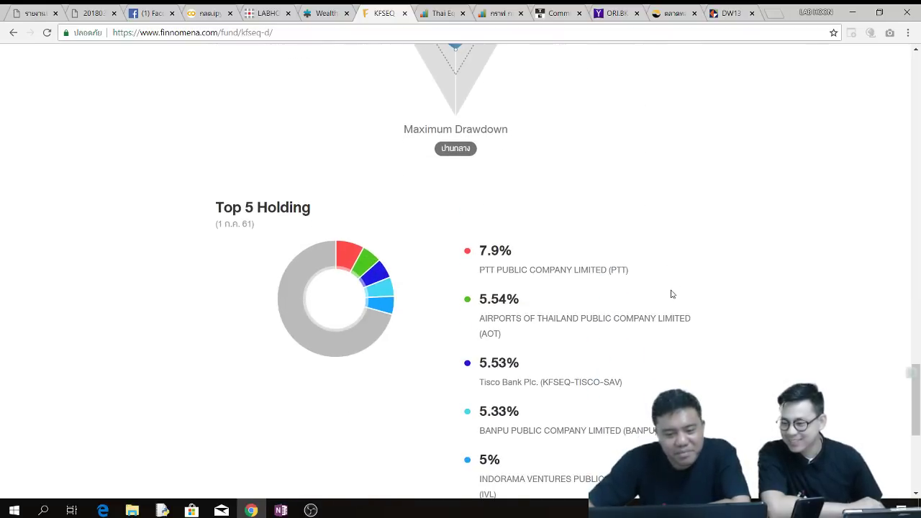
triple_click(586, 273)
double_click(529, 319)
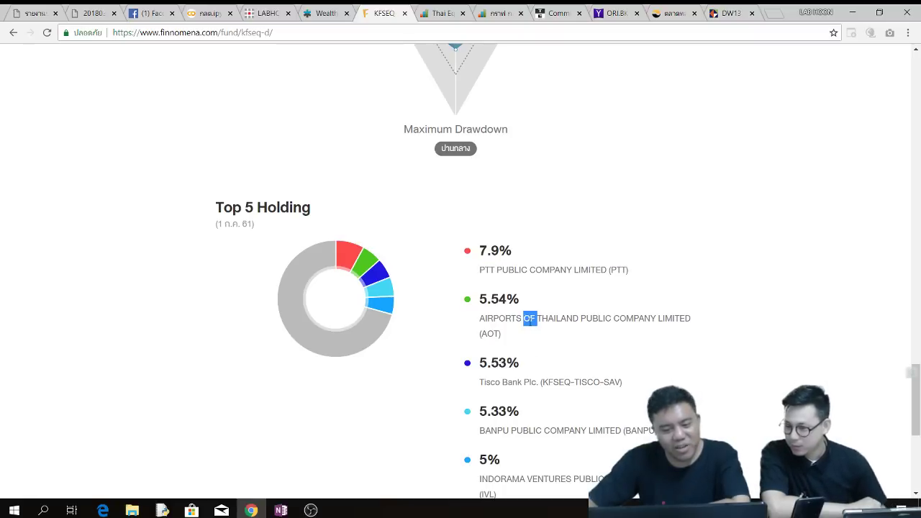
double_click(512, 382)
double_click(536, 432)
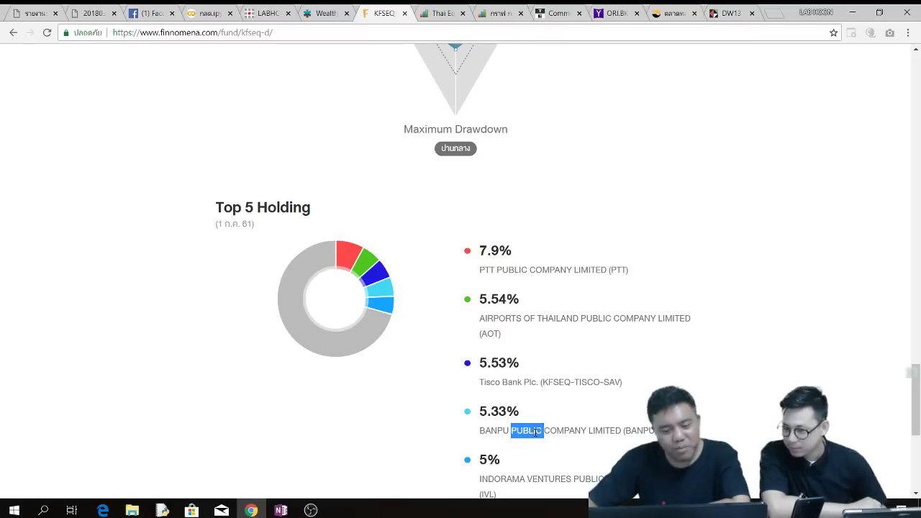
double_click(519, 481)
- Scroll back up through the KFSEQ-D page to review its chart and details
scroll(565, 454, "down", 3)
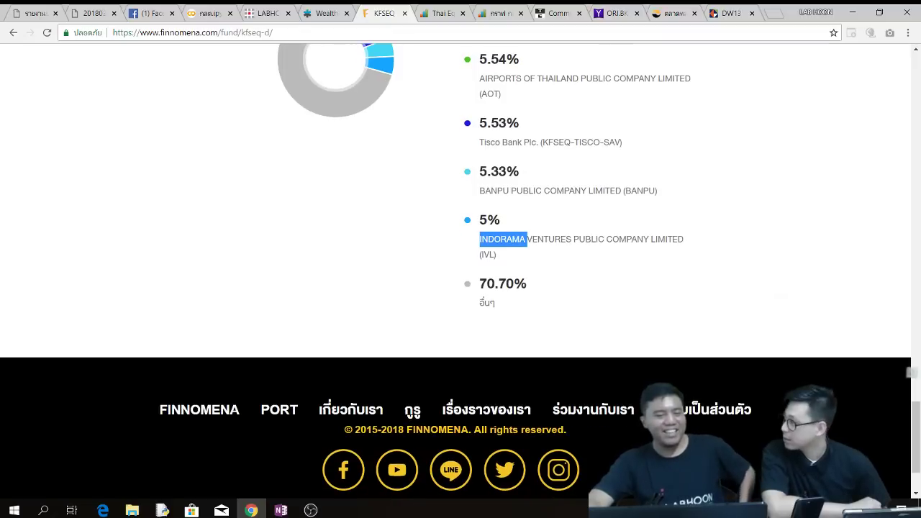
scroll(616, 333, "up", 2)
scroll(641, 282, "up", 8)
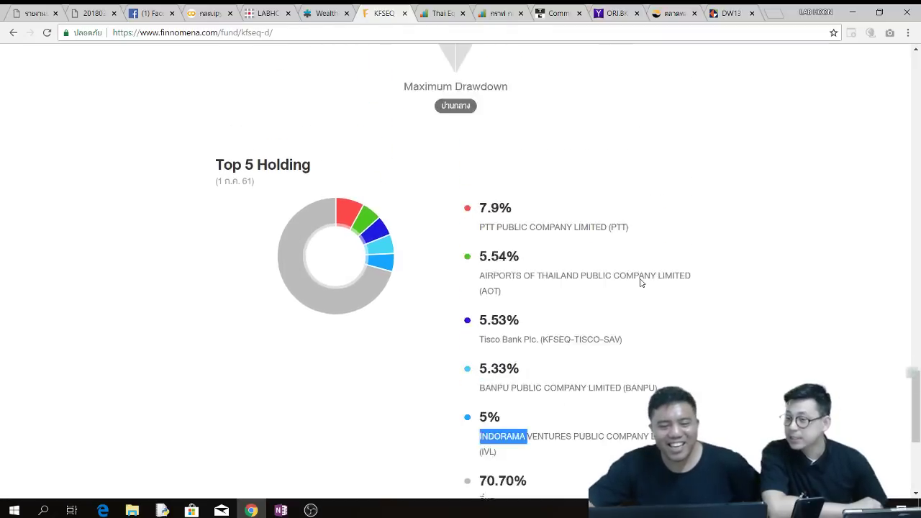
scroll(642, 282, "down", 8)
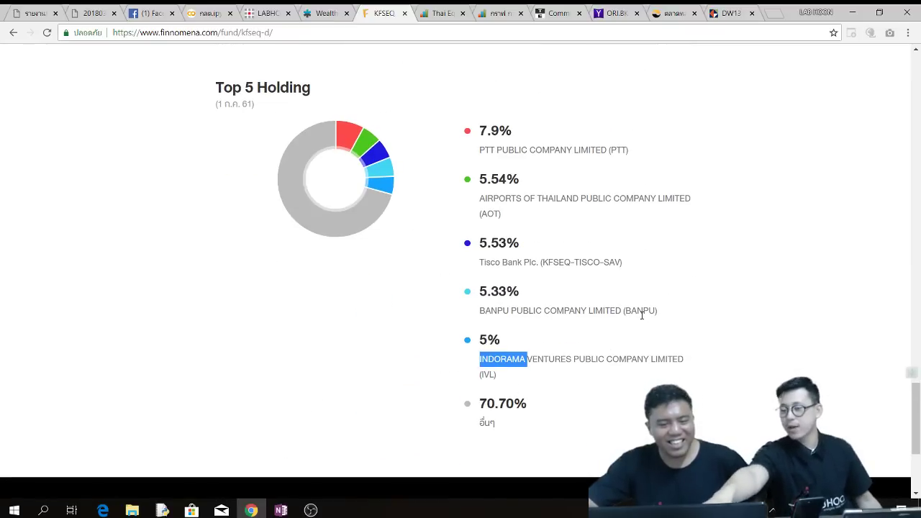
scroll(642, 314, "up", 8)
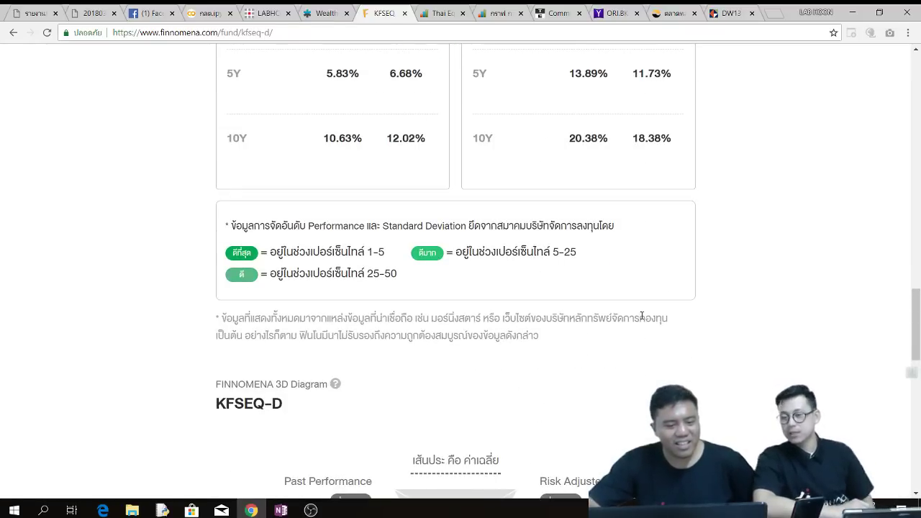
scroll(641, 315, "up", 10)
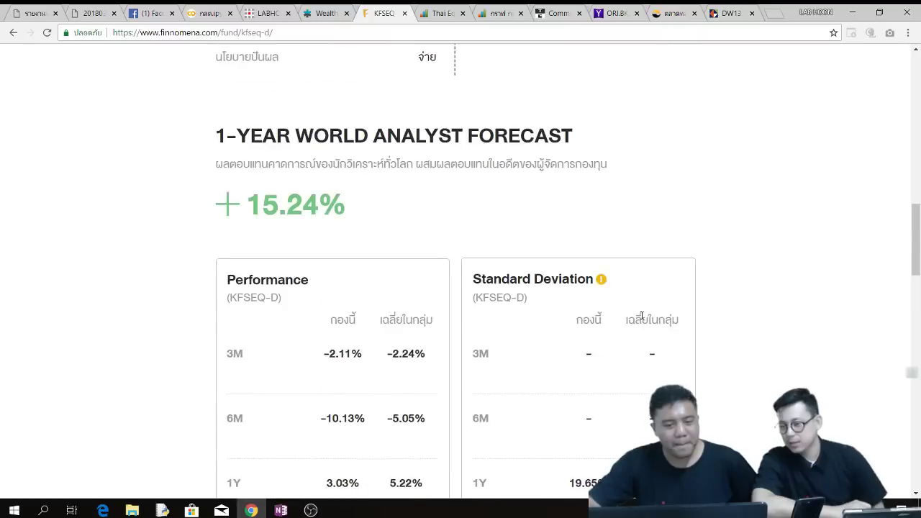
scroll(616, 321, "up", 8)
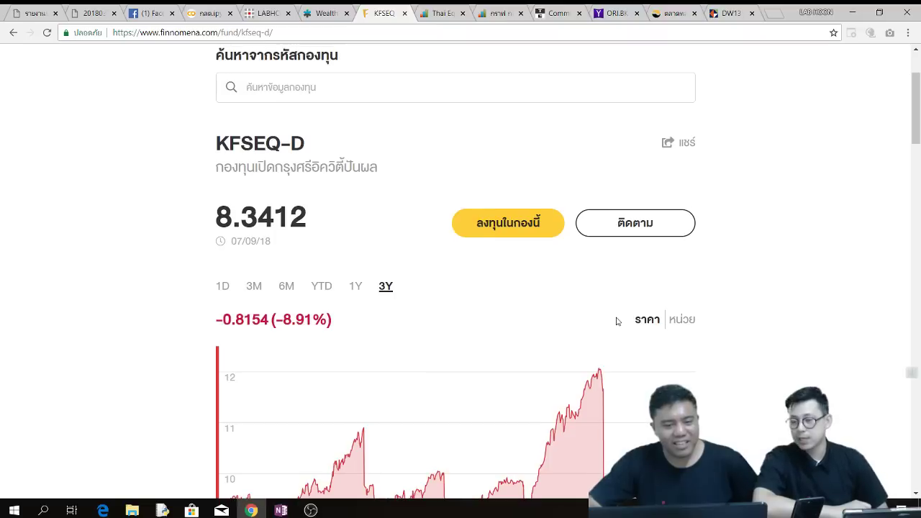
scroll(547, 186, "up", 2)
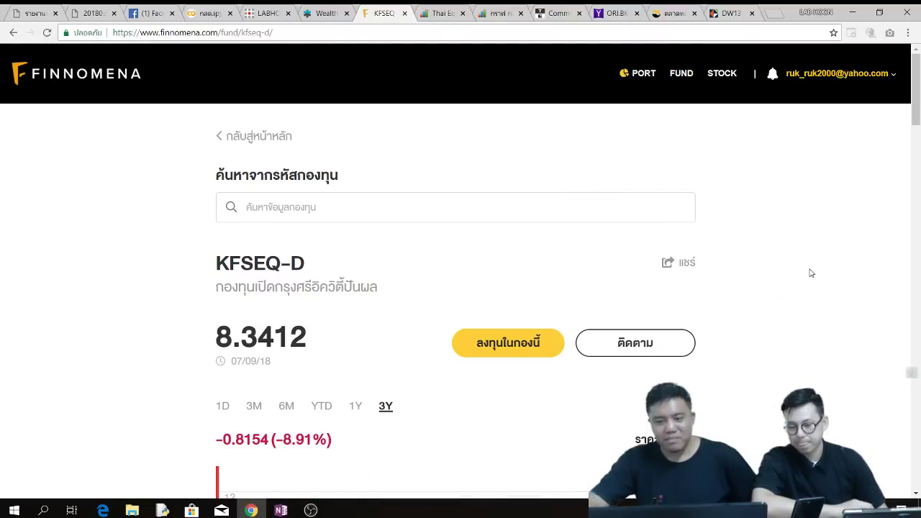
scroll(811, 273, "down", 3)
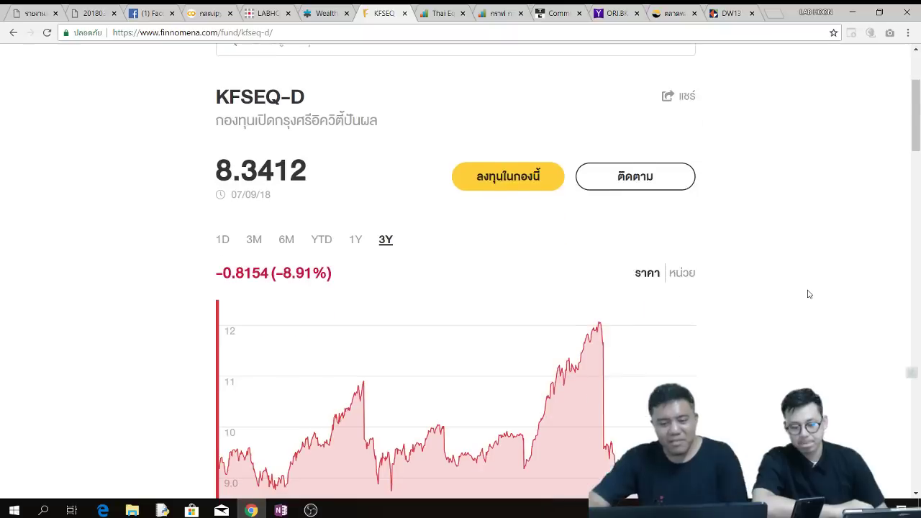
- Toggle the KFSEQ-D chart between ราคา and หน่วย, leaving it on units (+33.92%), then scroll down to performance
left_click(681, 262)
scroll(763, 287, "down", 2)
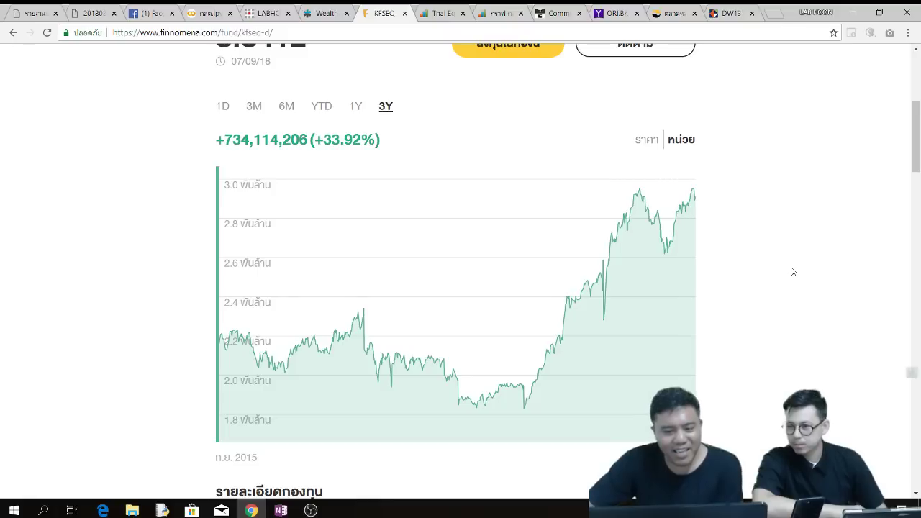
left_click(642, 144)
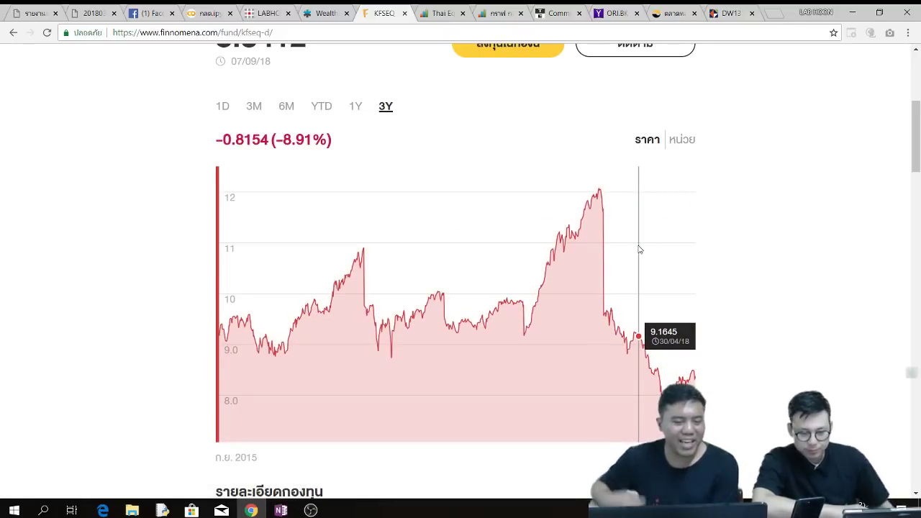
left_click(682, 141)
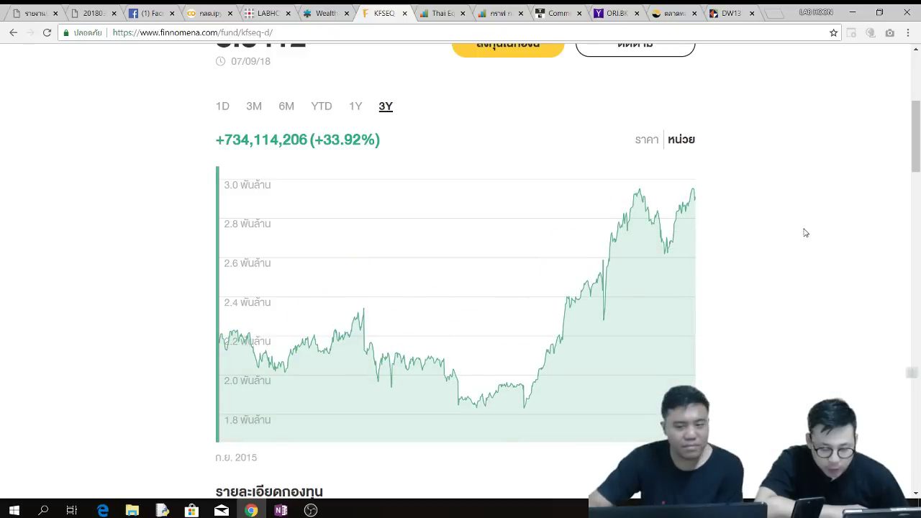
scroll(804, 232, "down", 7)
scroll(799, 258, "down", 2)
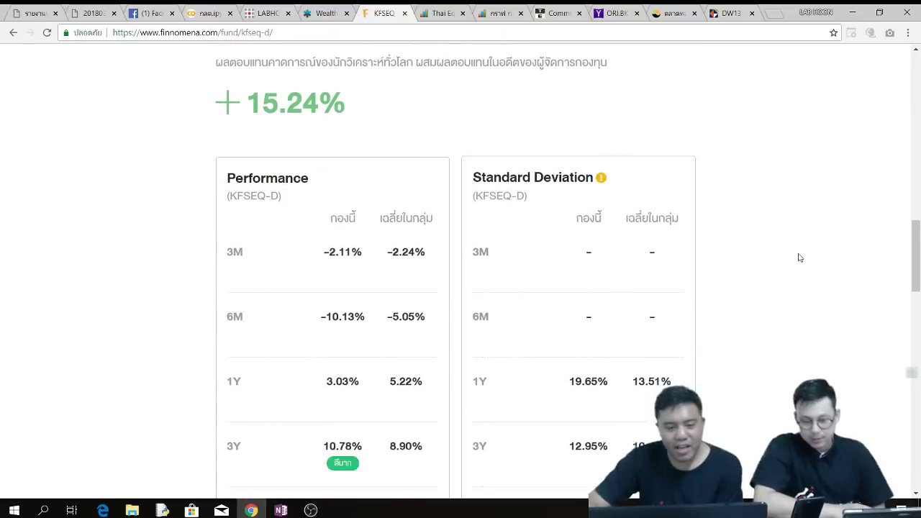
scroll(800, 258, "up", 2)
scroll(799, 258, "down", 8)
scroll(799, 257, "down", 3)
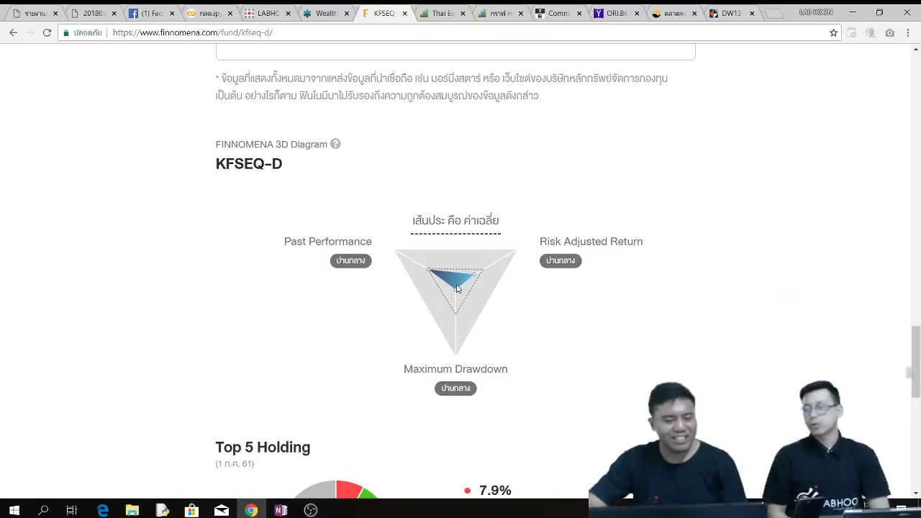
- Scroll through KFSEQ-D's performance tables, then back up to NAV 8.3412 and the 3Y units chart
scroll(569, 344, "down", 2)
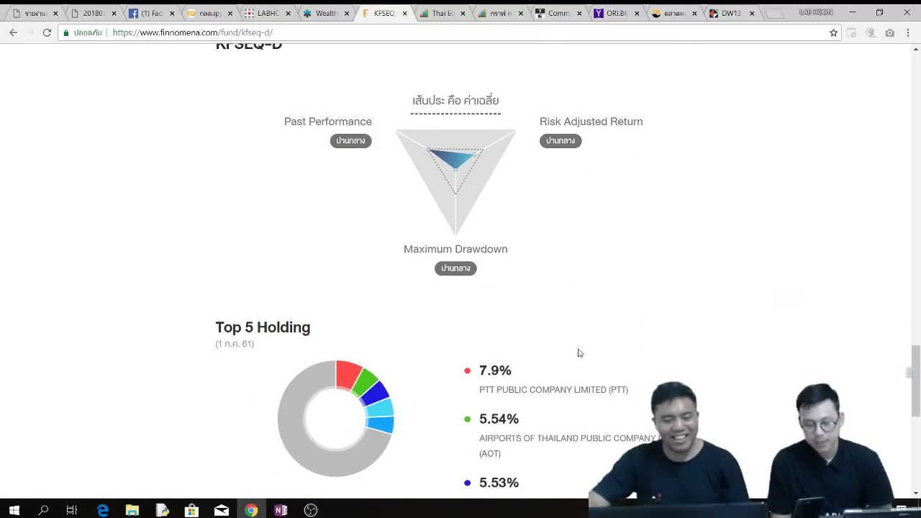
scroll(674, 338, "up", 7)
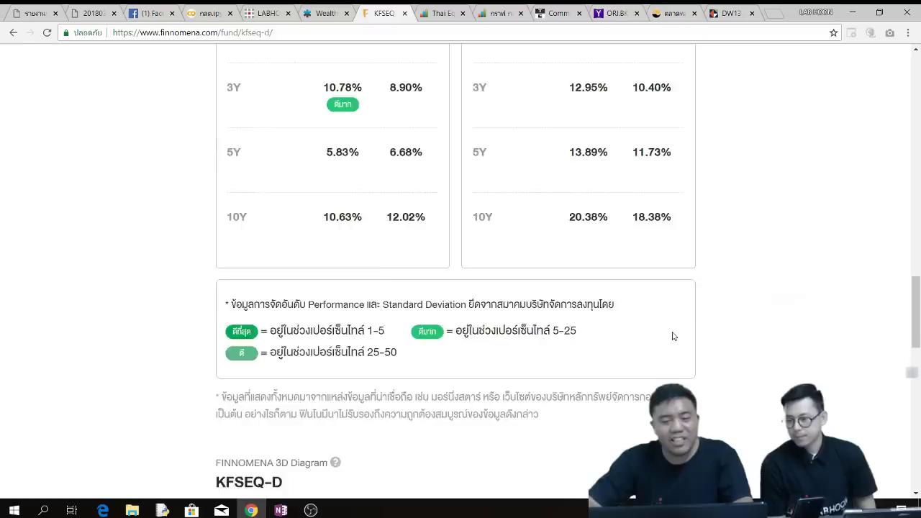
scroll(674, 336, "up", 4)
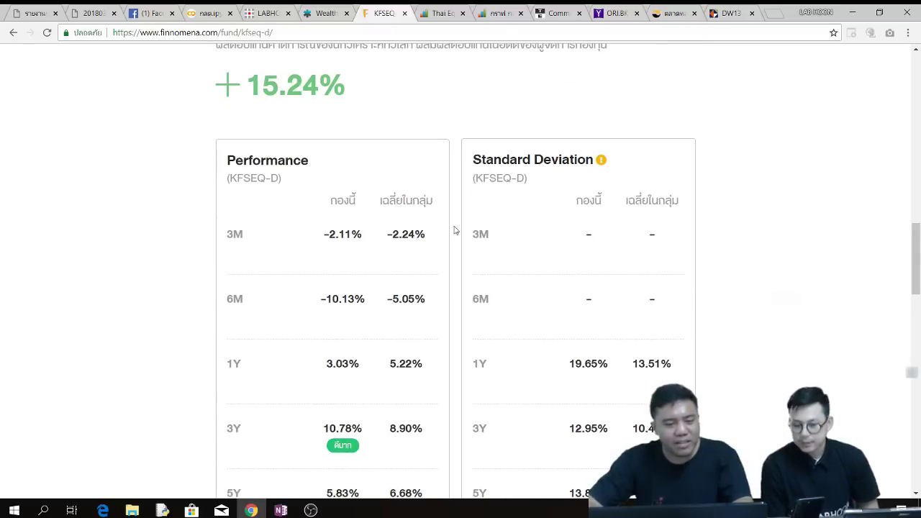
scroll(437, 257, "down", 1)
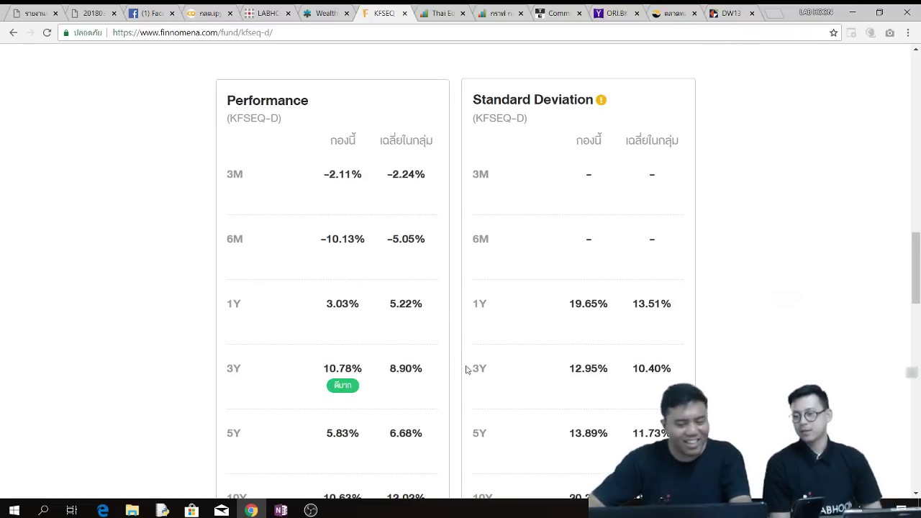
scroll(689, 329, "up", 4)
scroll(689, 329, "up", 10)
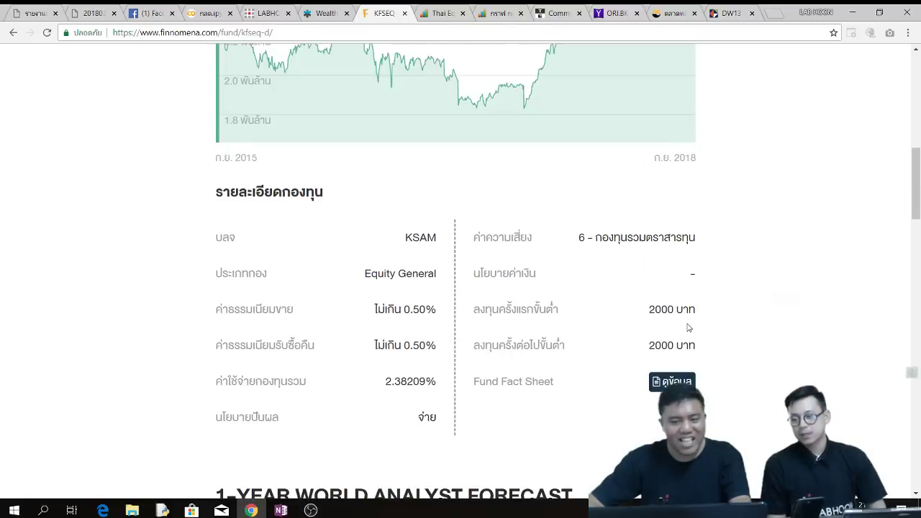
scroll(734, 328, "up", 2)
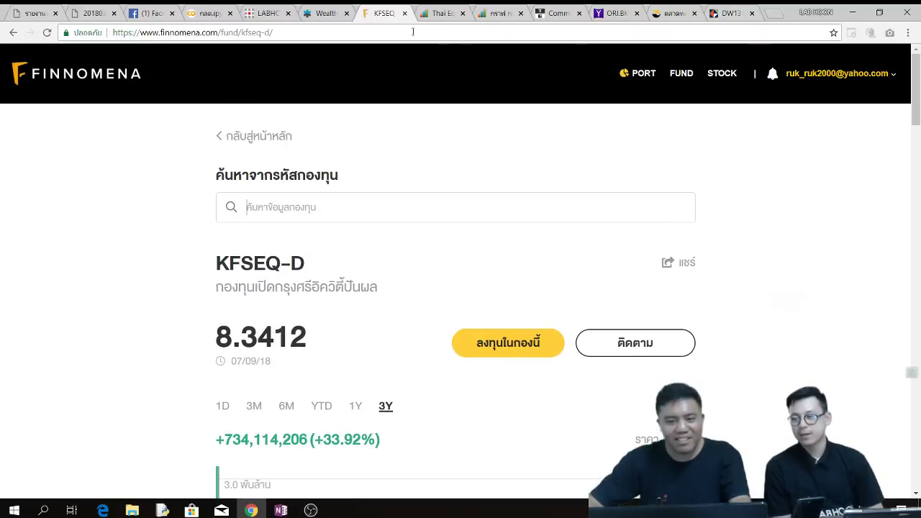
scroll(816, 259, "down", 3)
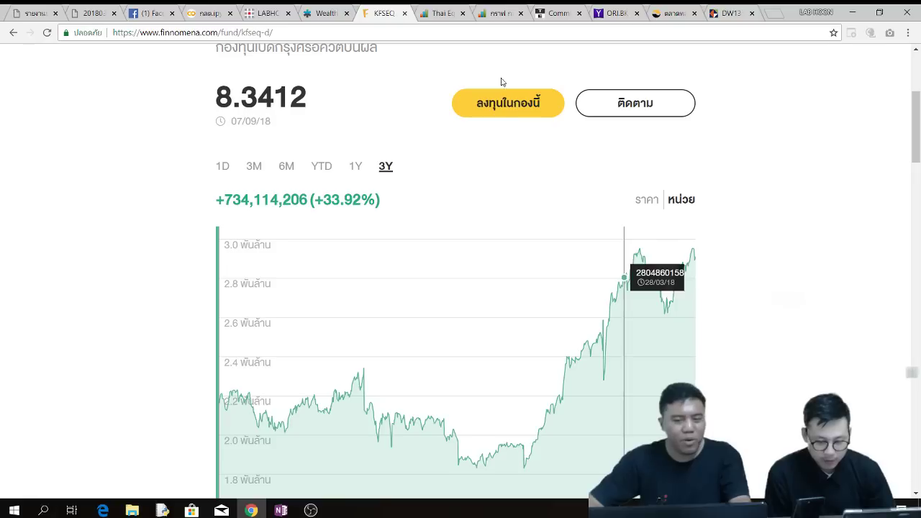
- From the Thai Eq comparison, view and zoom the KTMSEQ chart, then close it
left_click(440, 16)
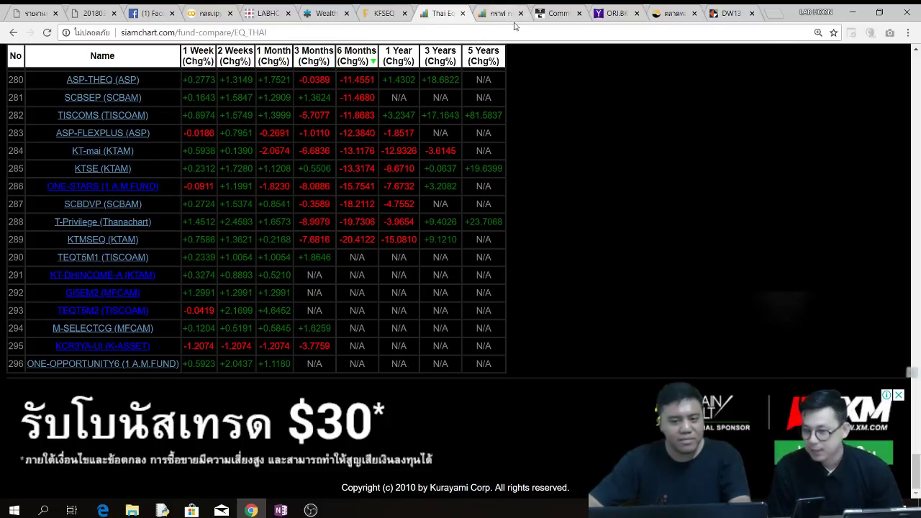
left_click(506, 14)
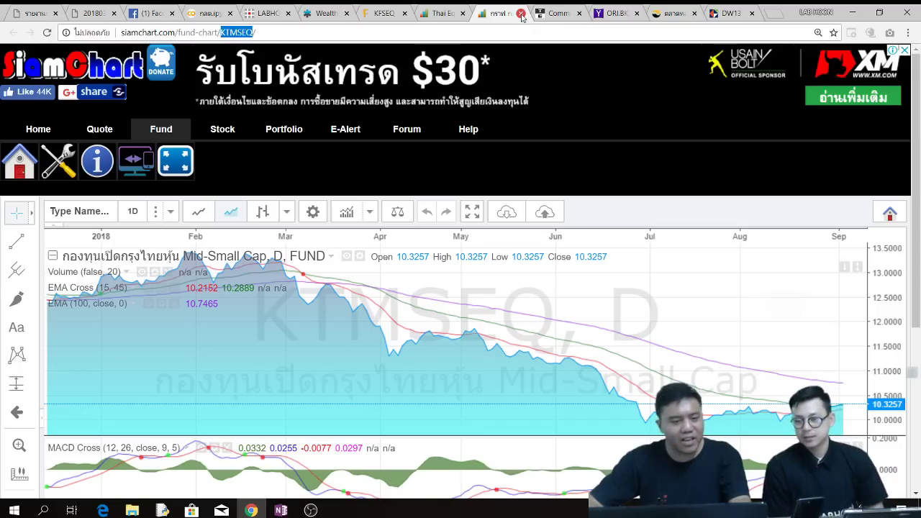
scroll(543, 142, "down", 4)
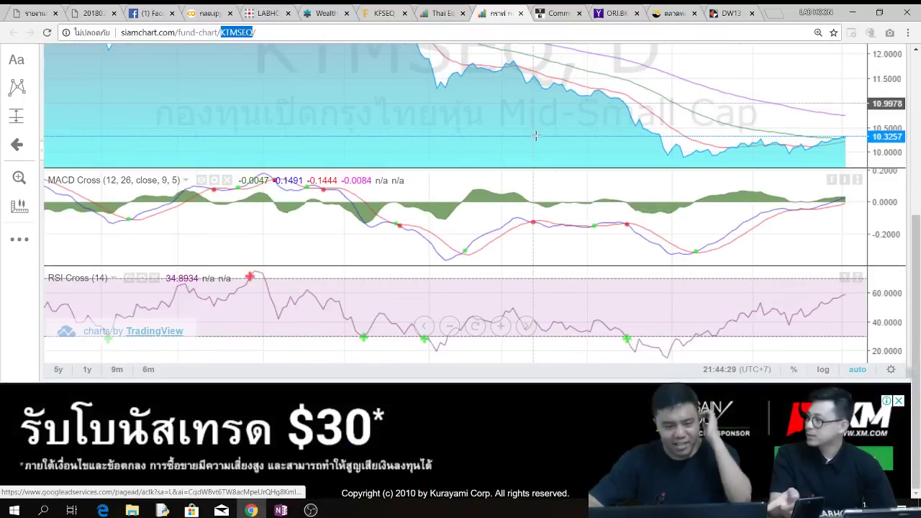
scroll(542, 142, "down", 4)
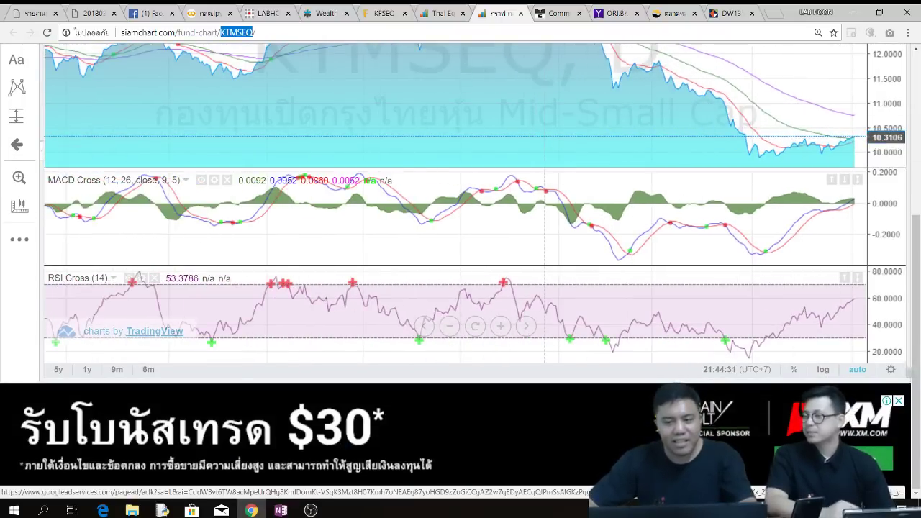
scroll(817, 74, "up", 2)
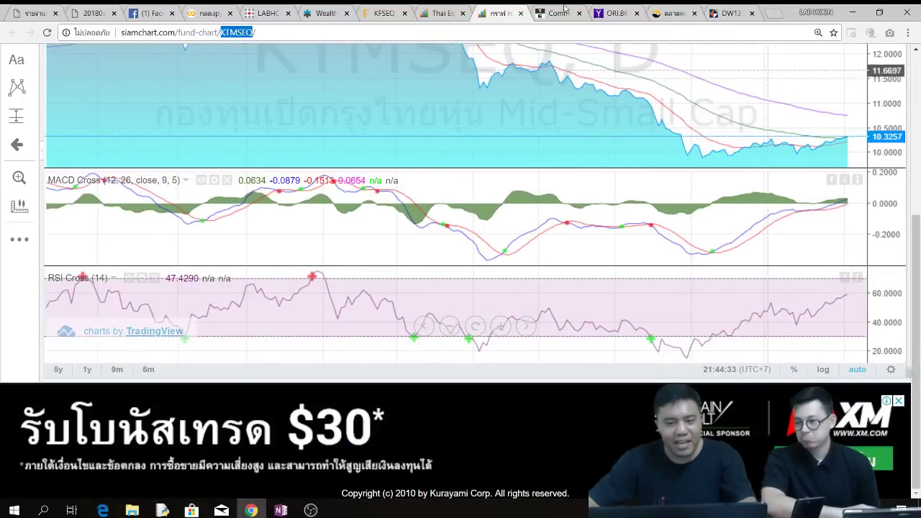
left_click(521, 14)
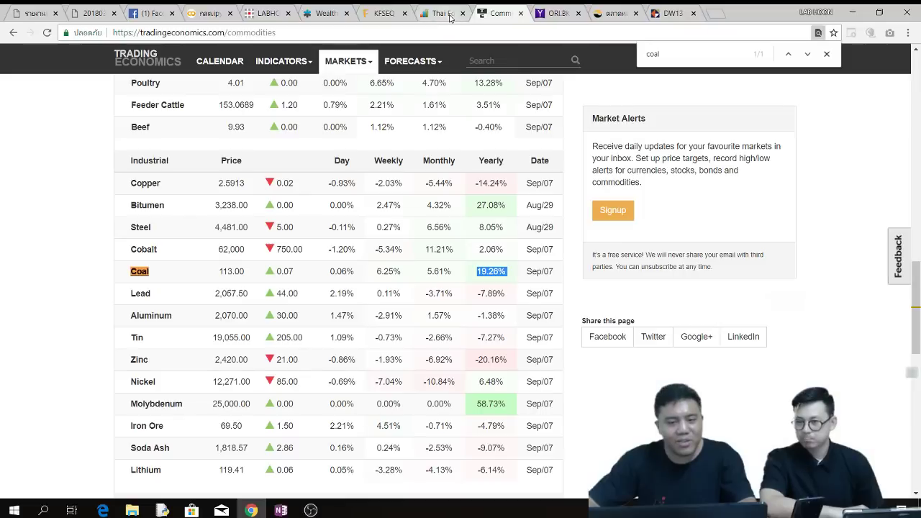
- Return through the comparison table to the KFSEQ-D Finnomena page
left_click(451, 14)
scroll(603, 224, "up", 4)
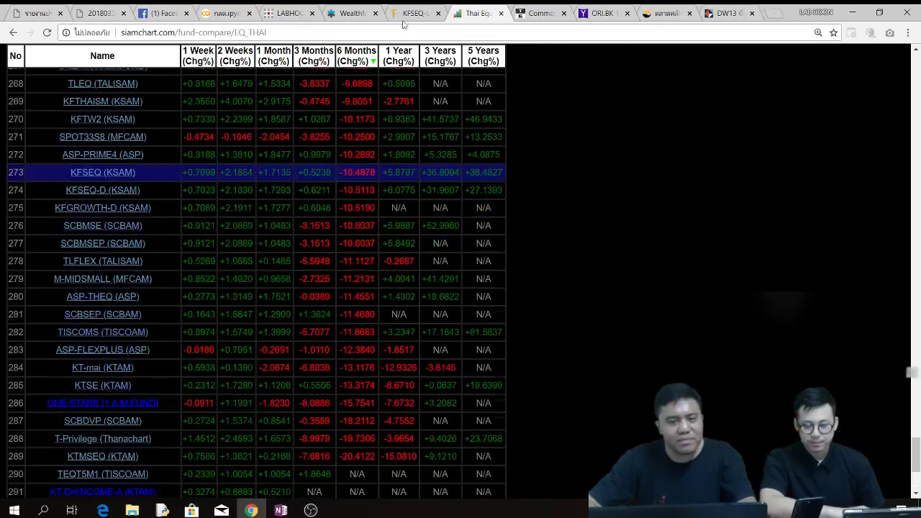
left_click(425, 13)
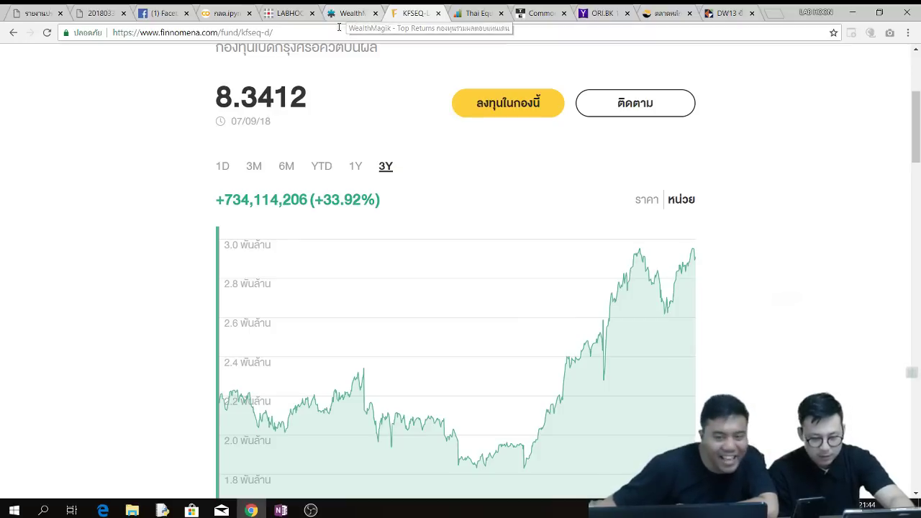
- Try the bmscith fund address on Finnomena, which lands on fund search, then return to SiamChart's Thai equity comparison
double_click(252, 33)
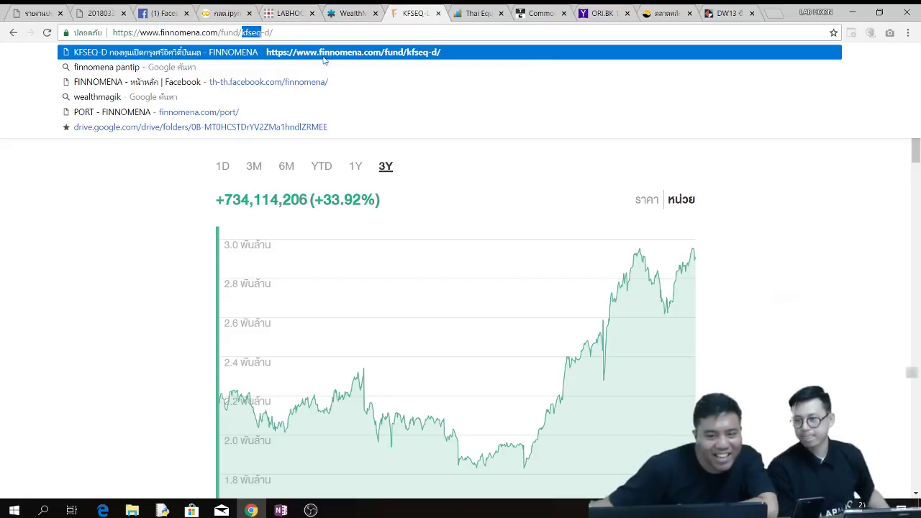
key("Delete")
key("Delete")
key("Delete")
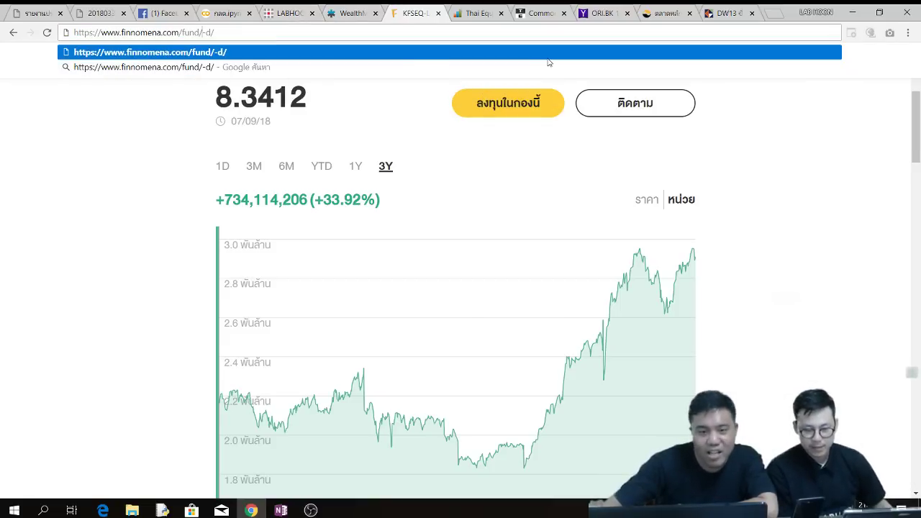
type("b")
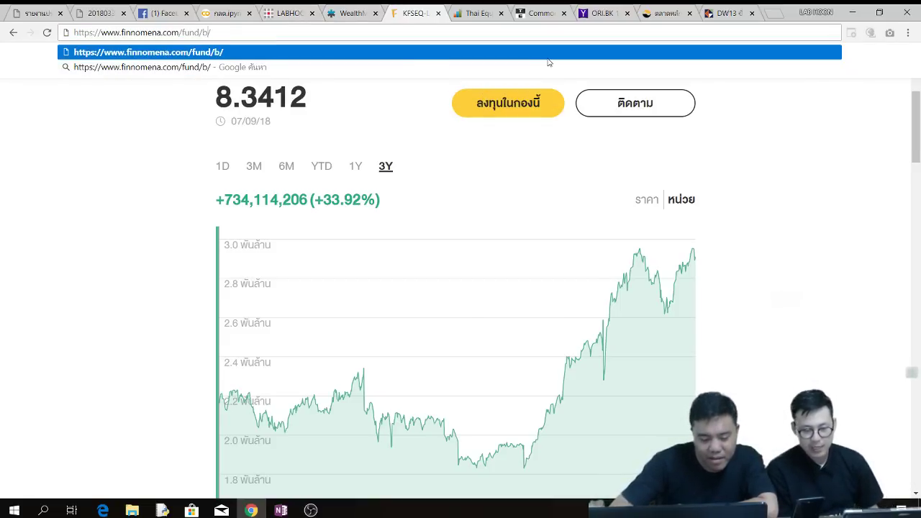
type("msci")
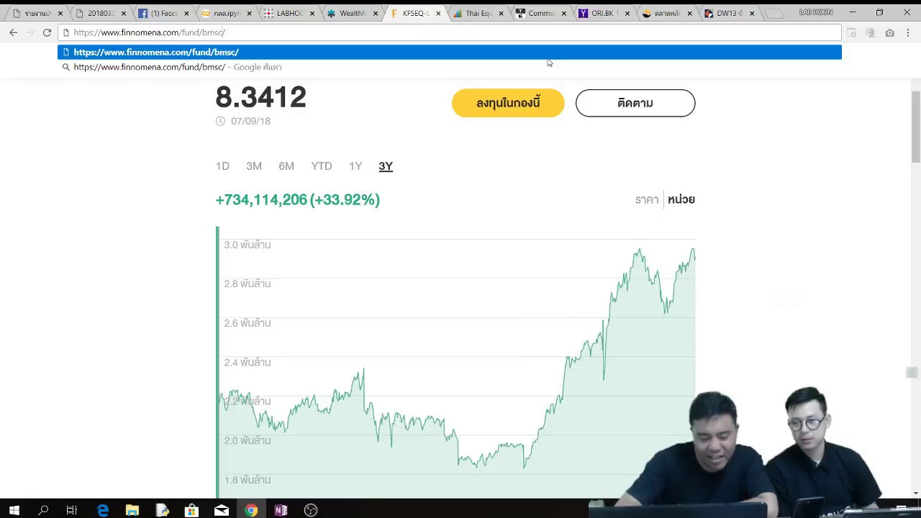
type("th")
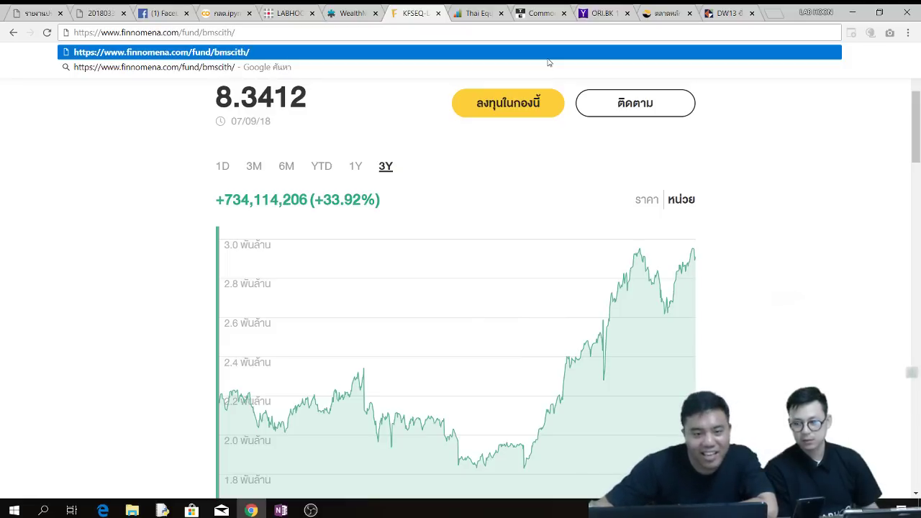
key("Return")
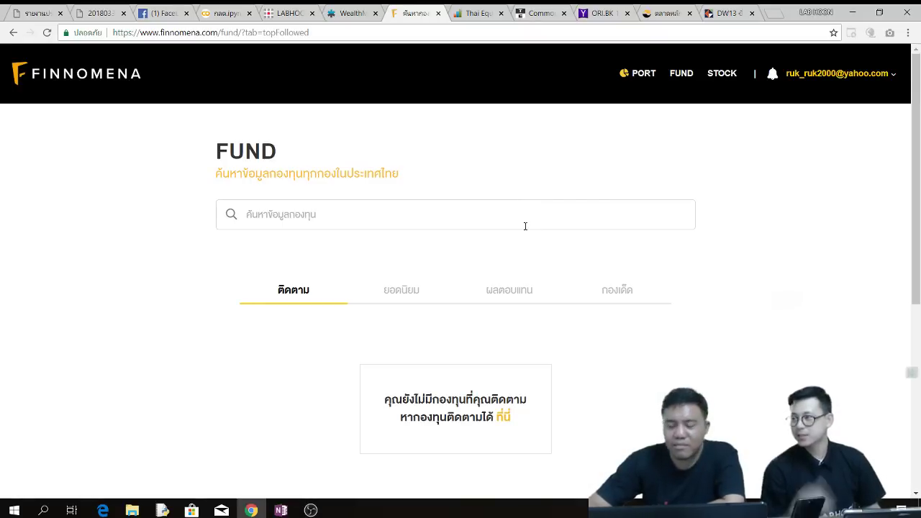
scroll(525, 226, "down", 5)
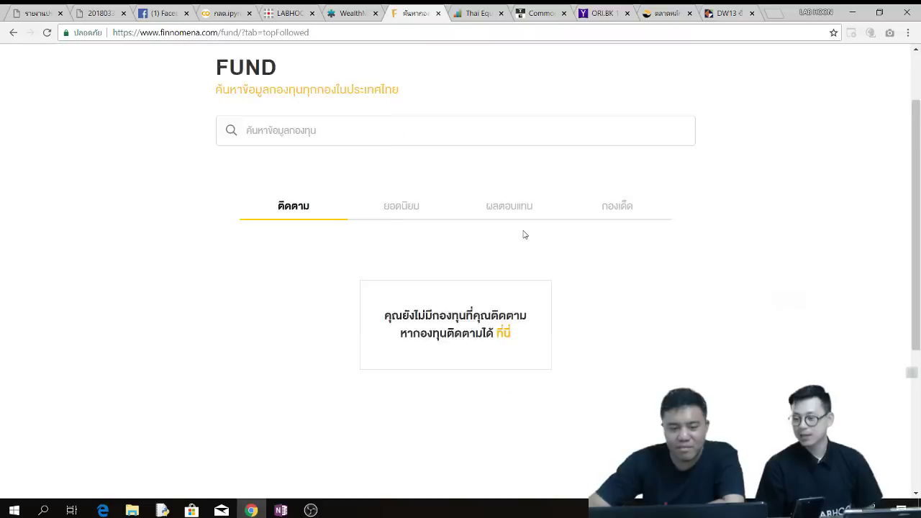
scroll(375, 223, "up", 5)
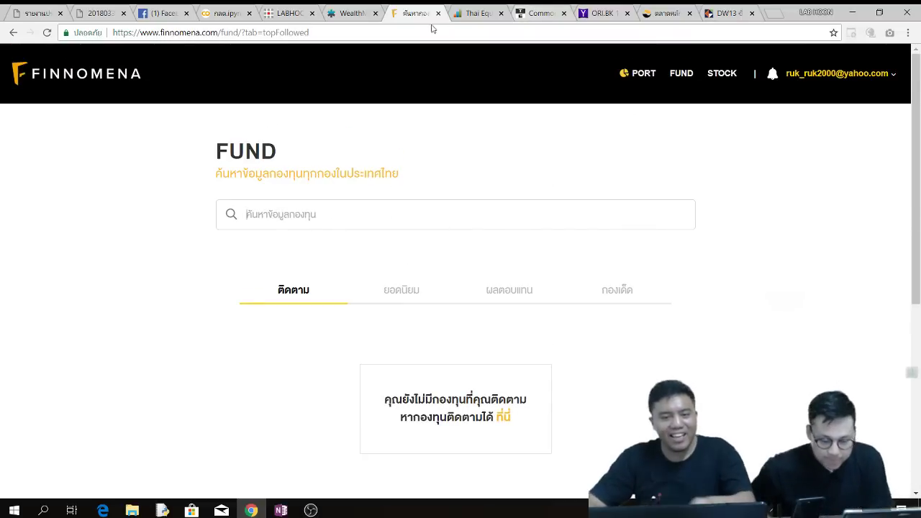
left_click(475, 16)
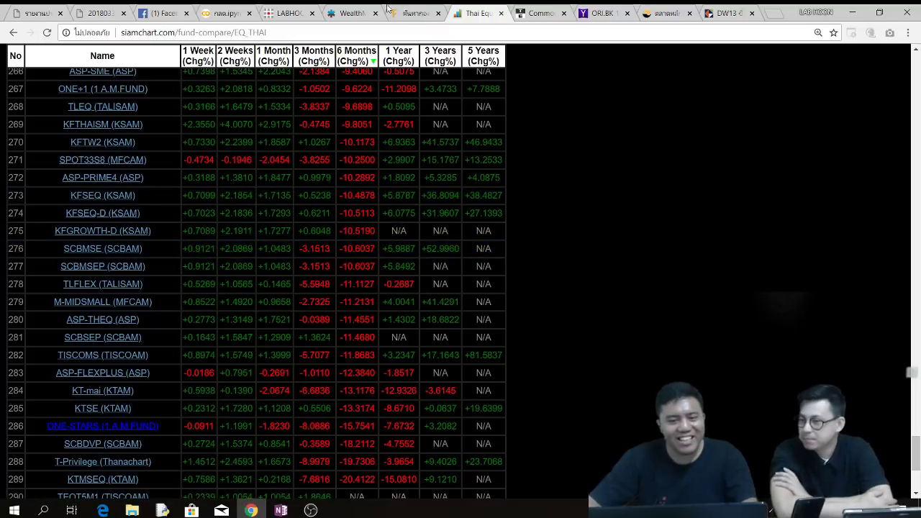
- In the LabHoon Super Stock screener, delete the GROWTH, QUALITY and MOMENTUM_OVERALL ranking criteria
left_click(277, 9)
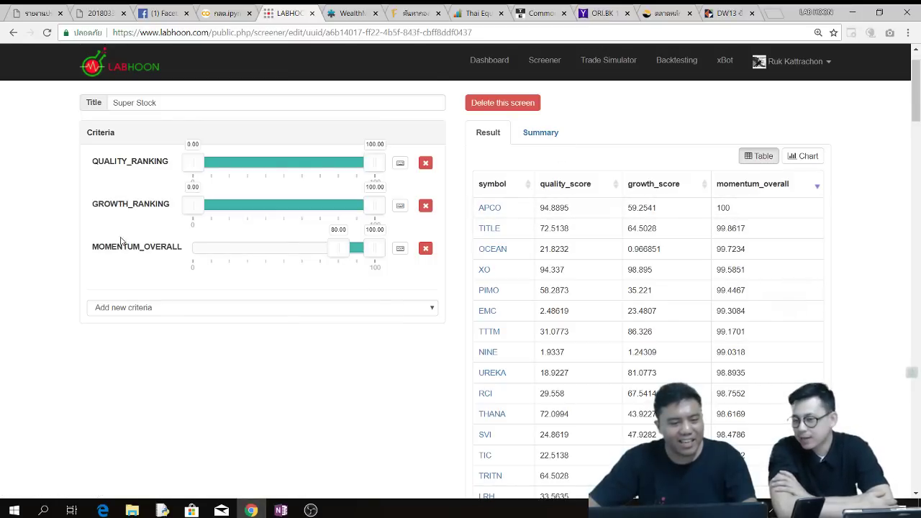
left_click(425, 206)
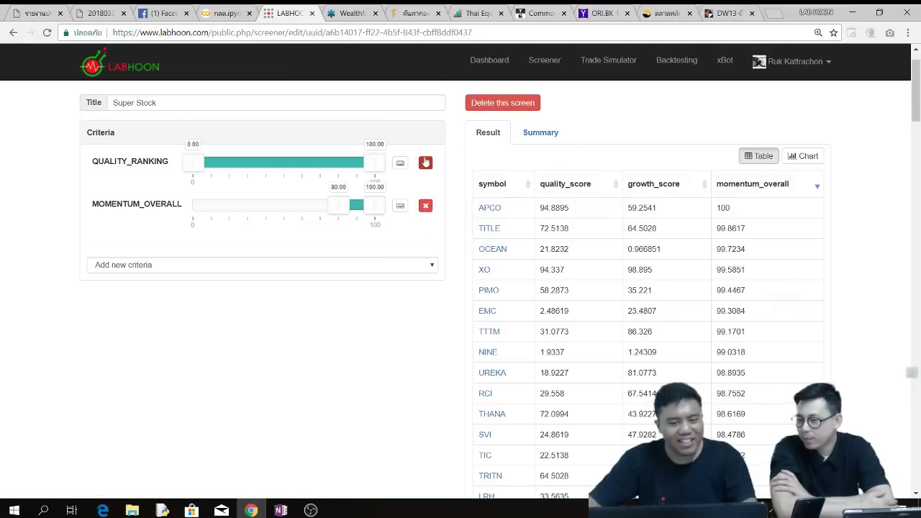
left_click(425, 163)
left_click(425, 163)
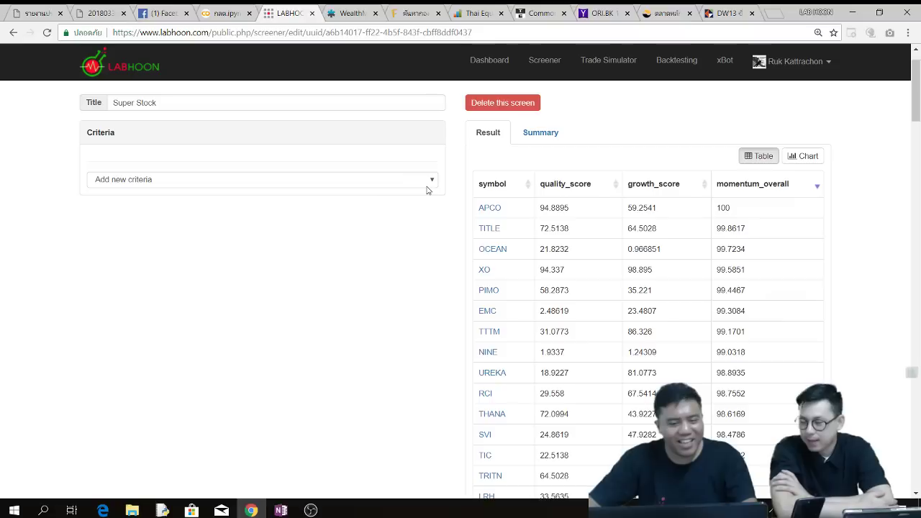
- Add the Technical > Ranking MEDIUM TERM momentum criterion (MOMENTUM_MEDIUM_TERM, 0–100)
left_click(431, 180)
scroll(400, 319, "down", 6)
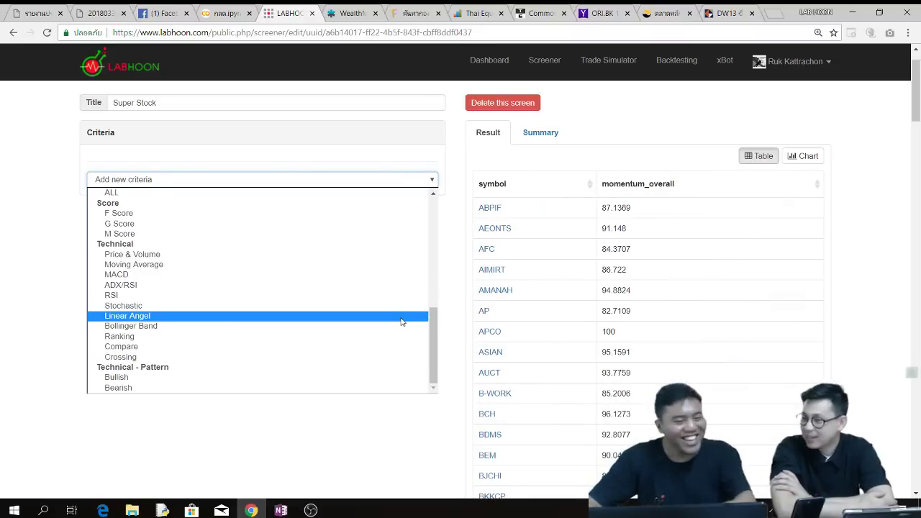
left_click(456, 337)
left_click(433, 179)
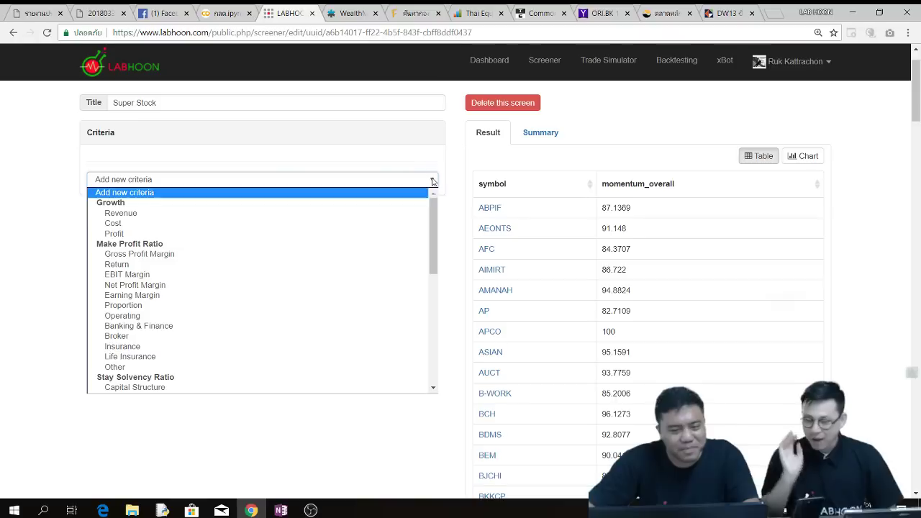
scroll(432, 262, "down", 8)
left_click(432, 180)
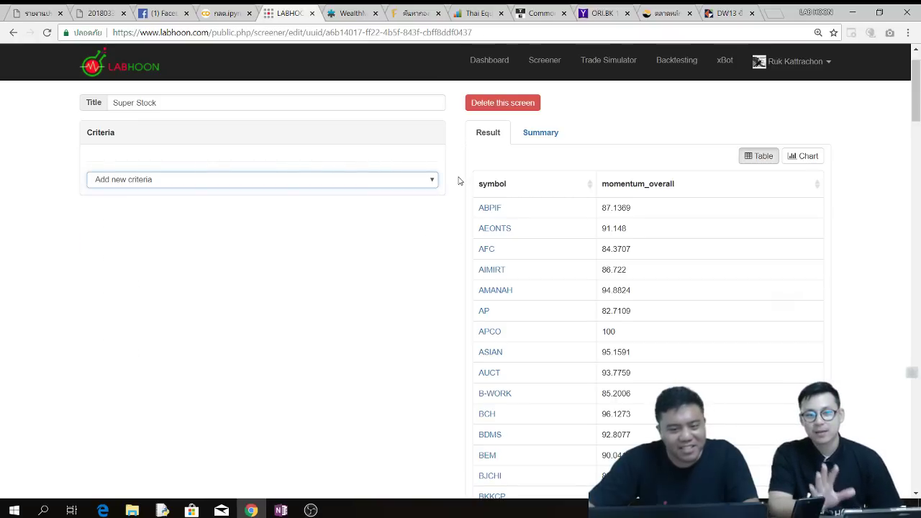
left_click(432, 182)
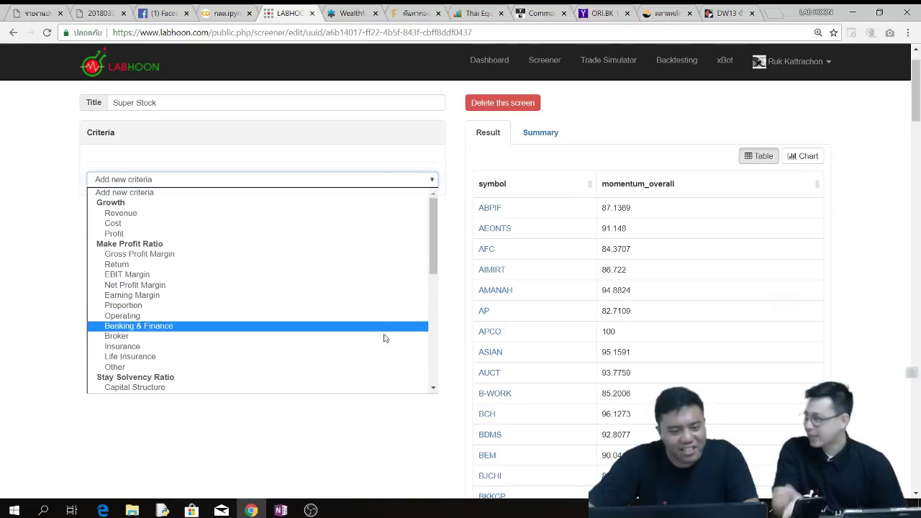
scroll(380, 354, "down", 10)
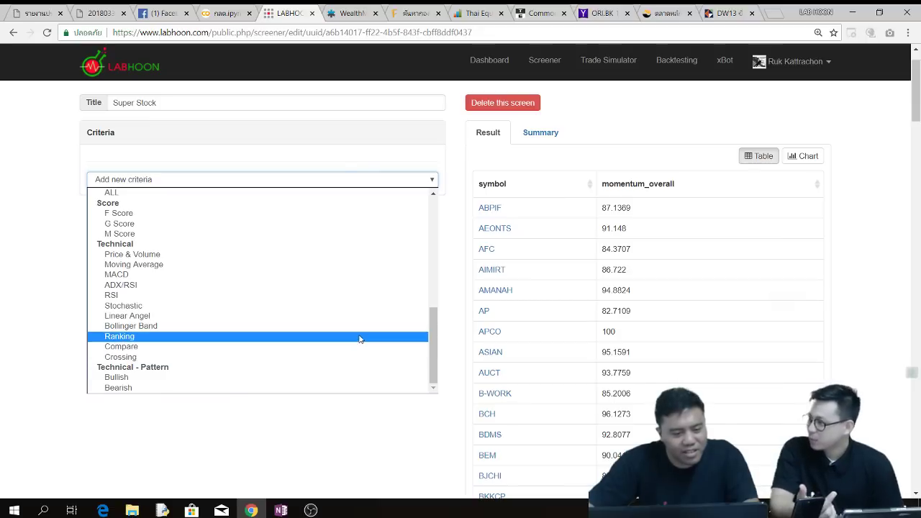
left_click(130, 337)
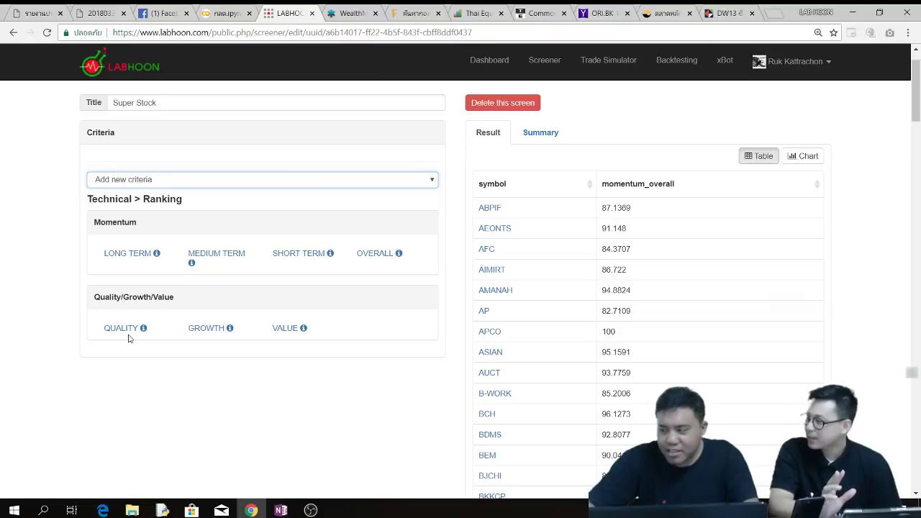
left_click(215, 256)
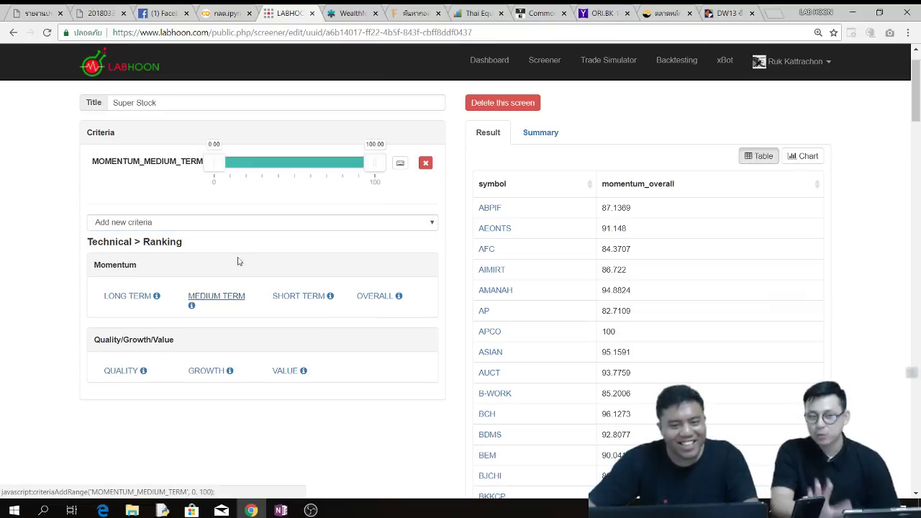
- Go to labhoon.com/backoffice using the address-bar suggestions
left_click(351, 14)
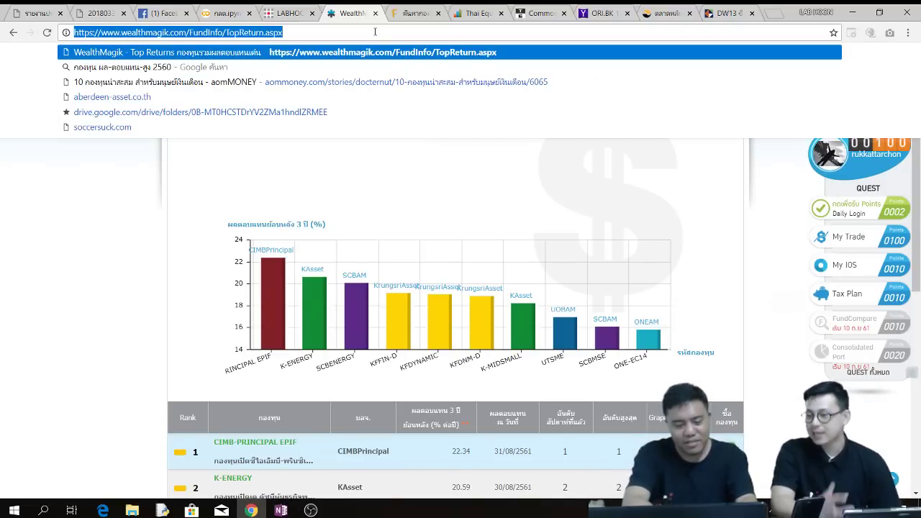
type("la")
key("Right")
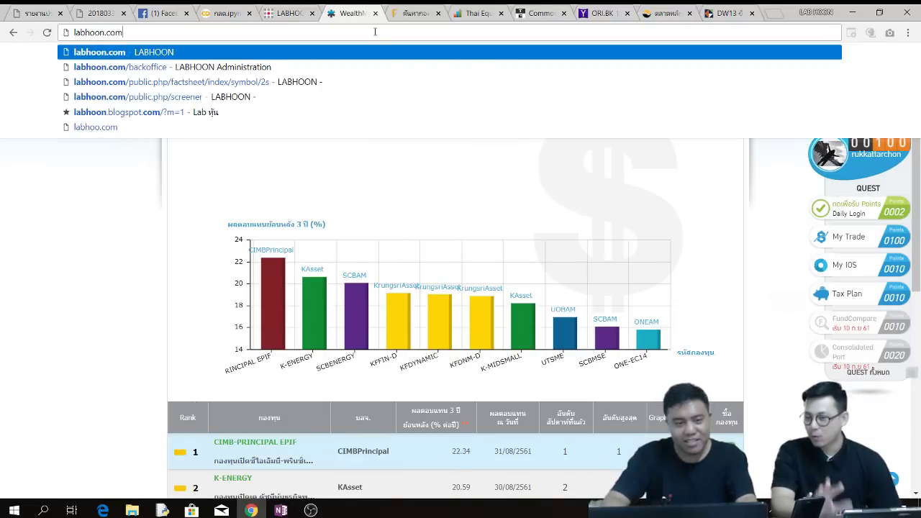
key("Down")
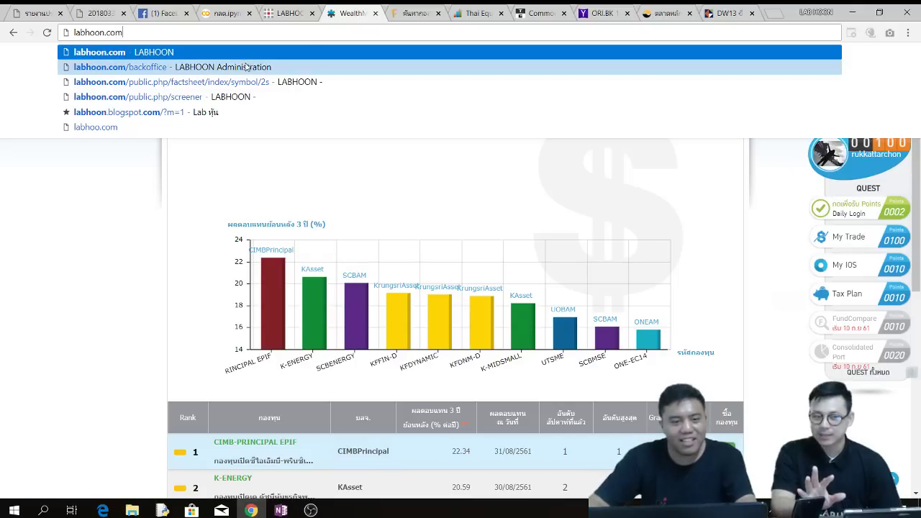
key("Return")
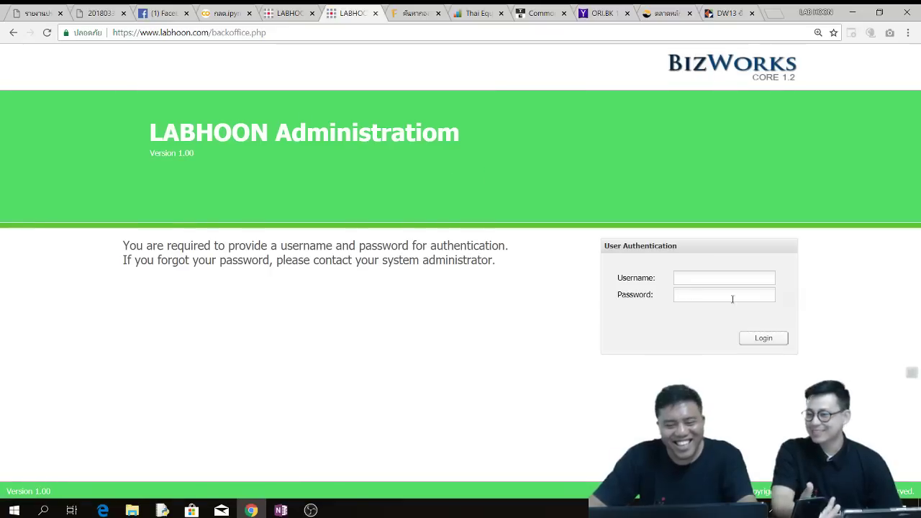
- Log in with the admin username and password and open the EXPERIMENT page
left_click(734, 280)
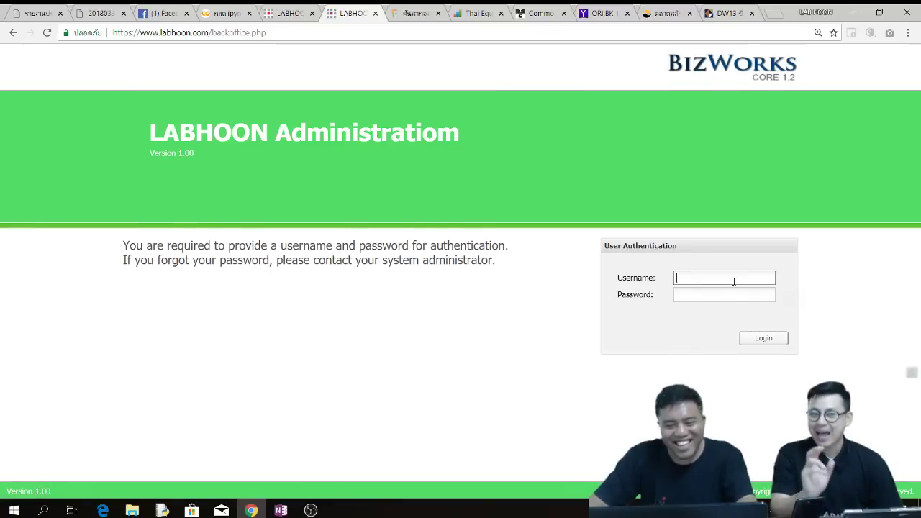
type("admi")
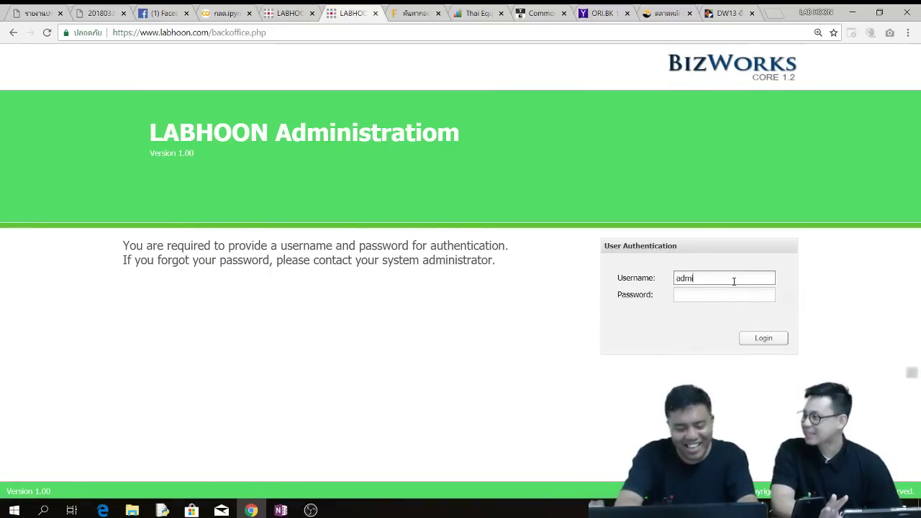
type("n_")
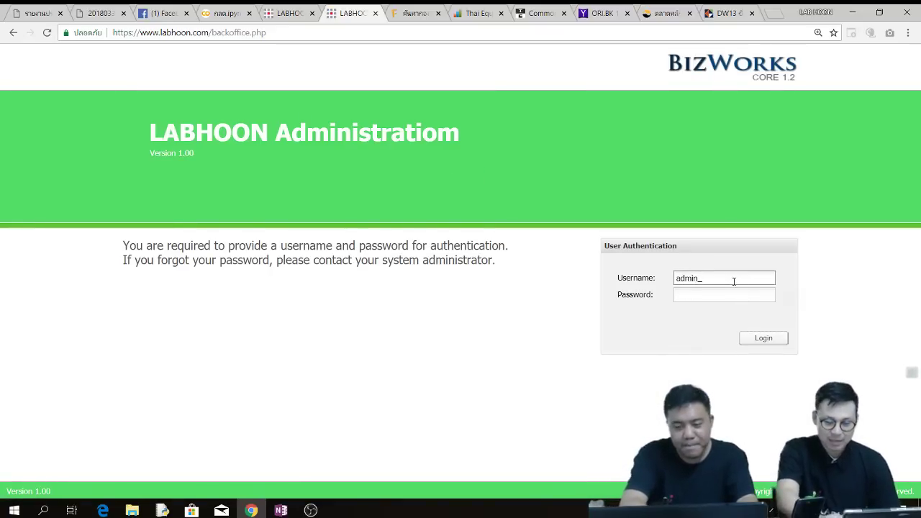
type("pat")
key("Tab")
type("******")
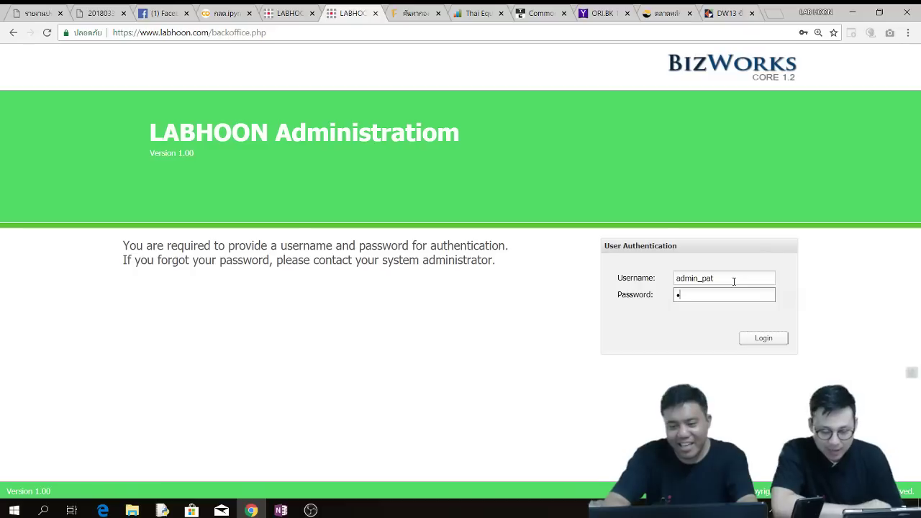
type("**")
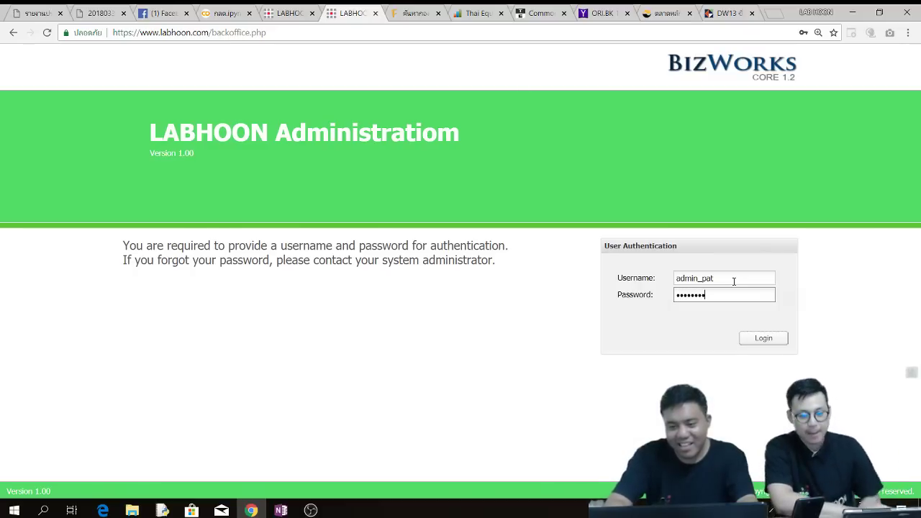
left_click(764, 339)
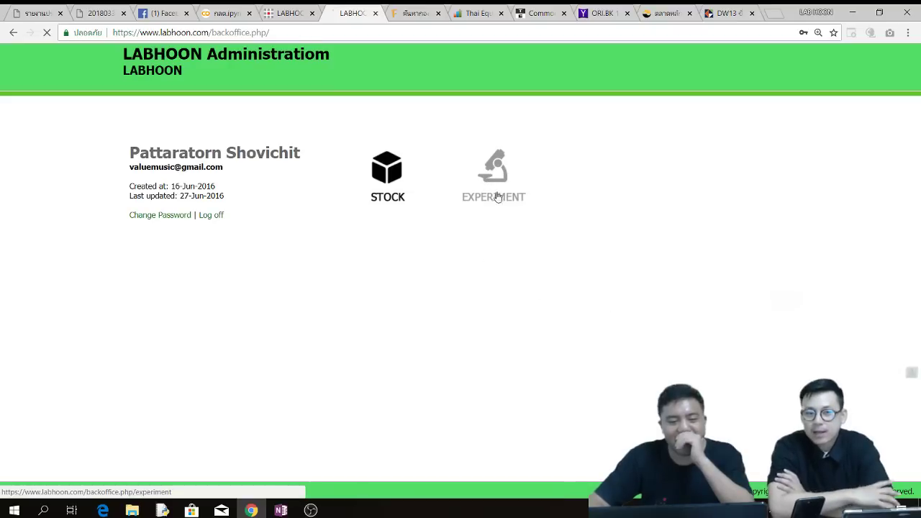
left_click(496, 198)
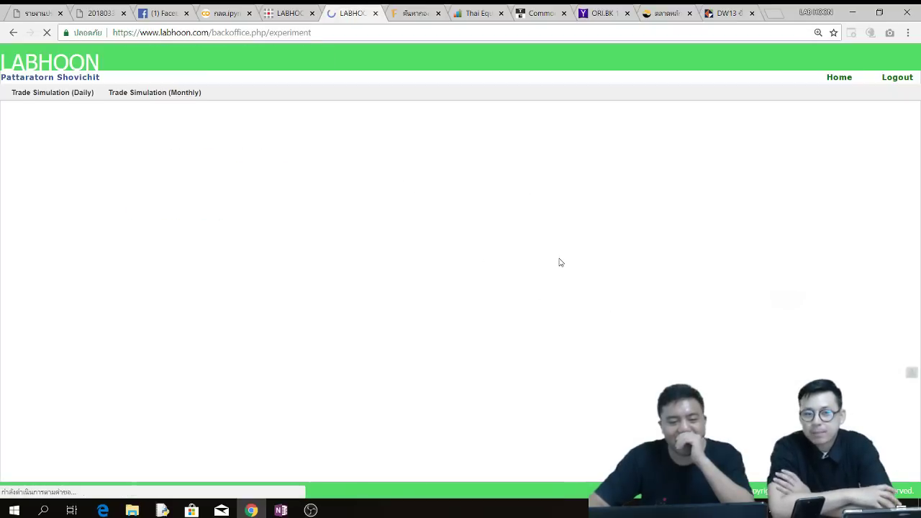
left_click(180, 100)
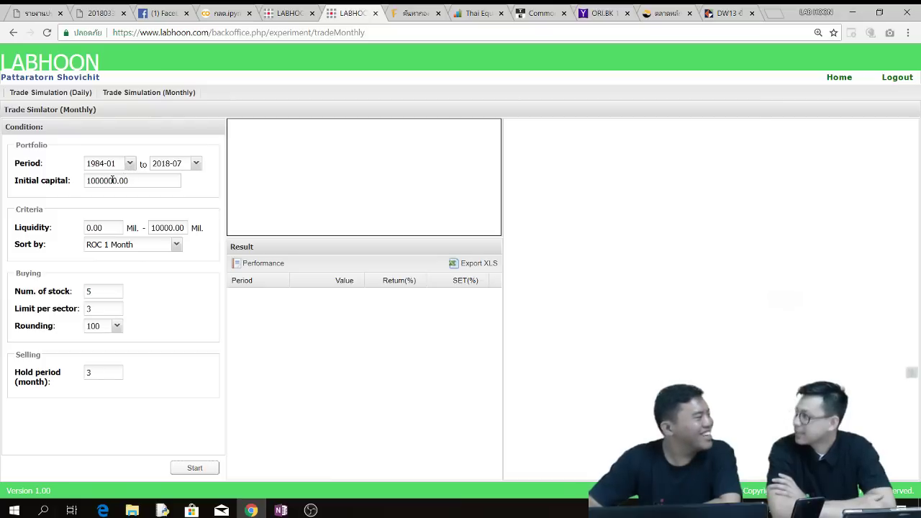
left_click(108, 181)
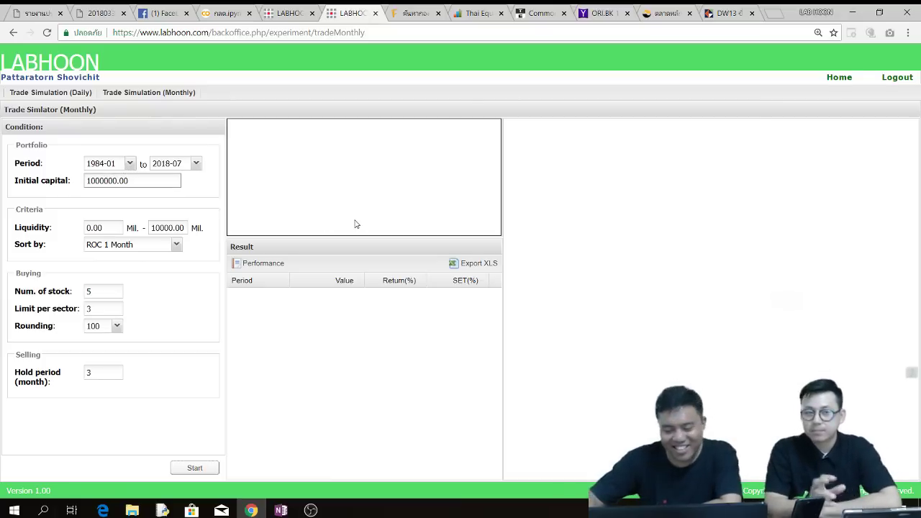
type("0")
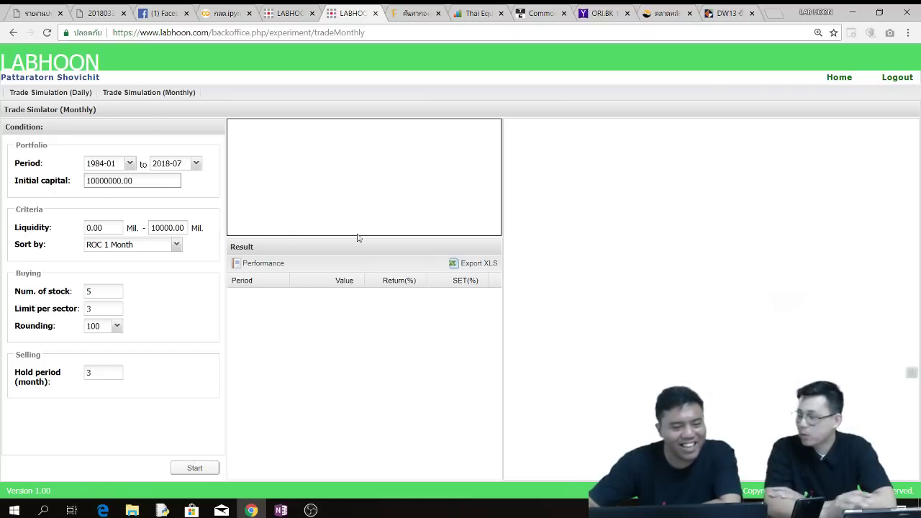
left_click(134, 200)
double_click(117, 229)
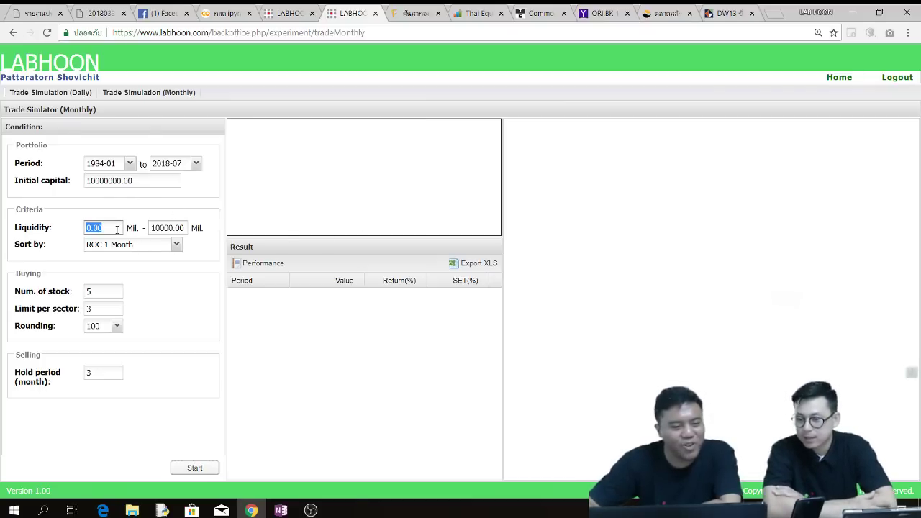
type("2")
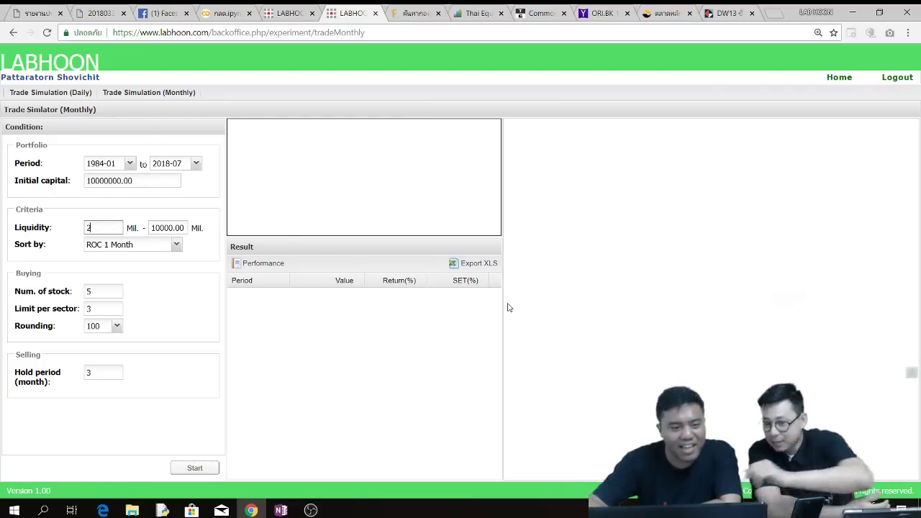
left_click(165, 213)
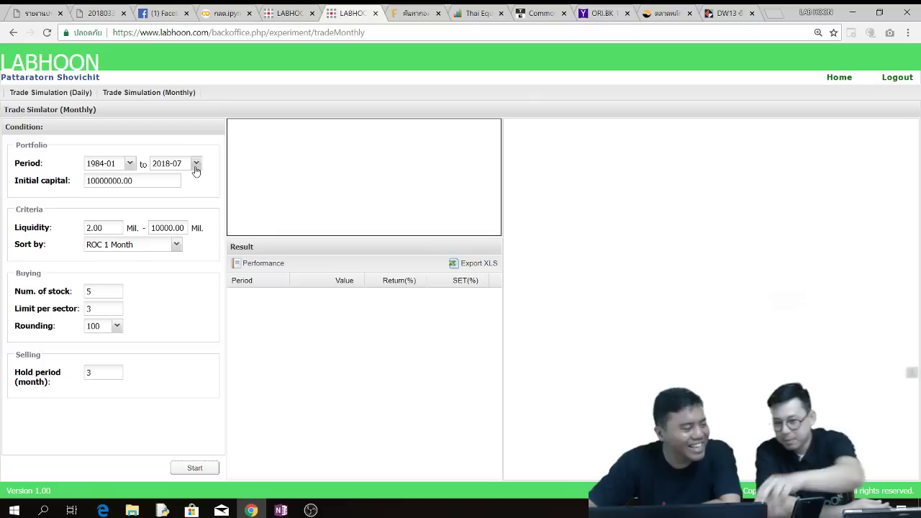
left_click(116, 185)
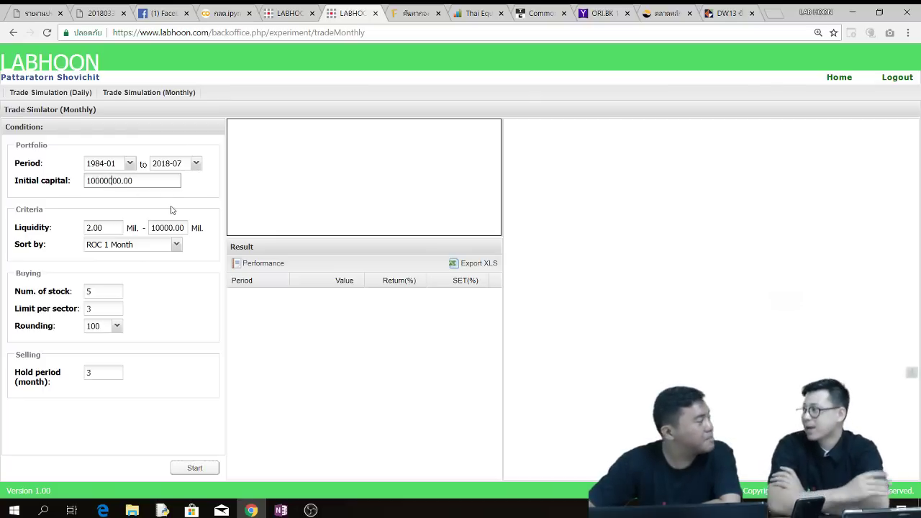
left_click(106, 228)
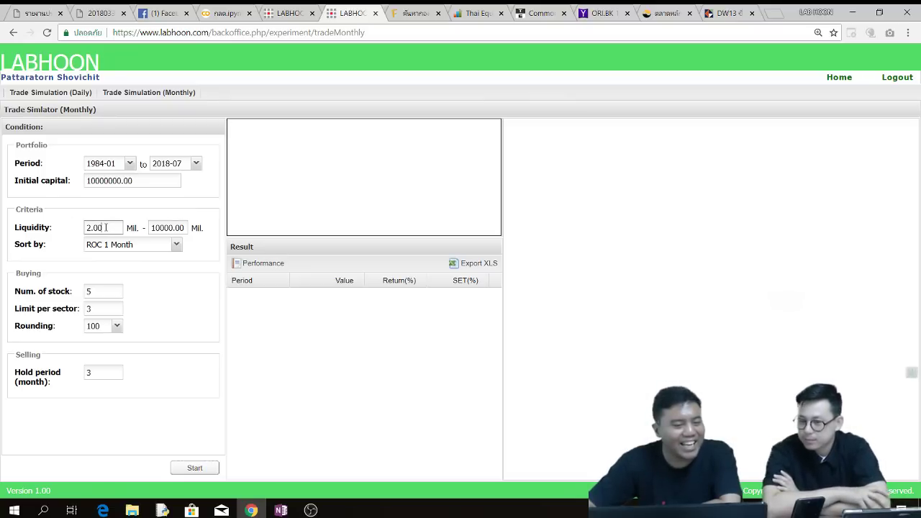
double_click(105, 227)
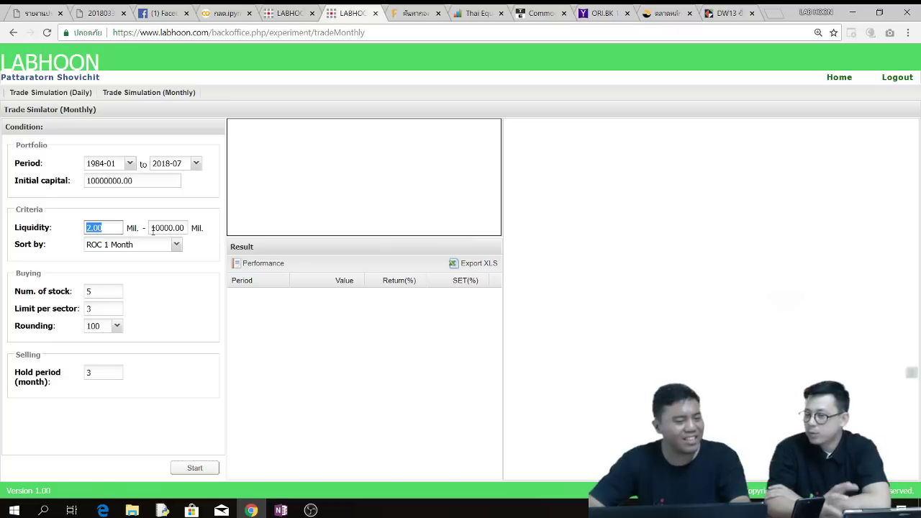
left_click(209, 256)
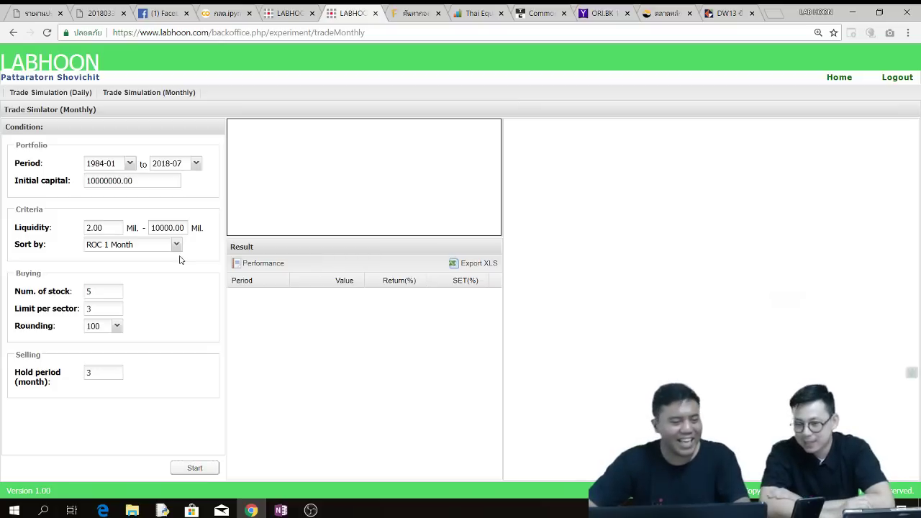
- Keep ROC 1 Month as the ranking and set the number of stocks to 20
left_click(177, 245)
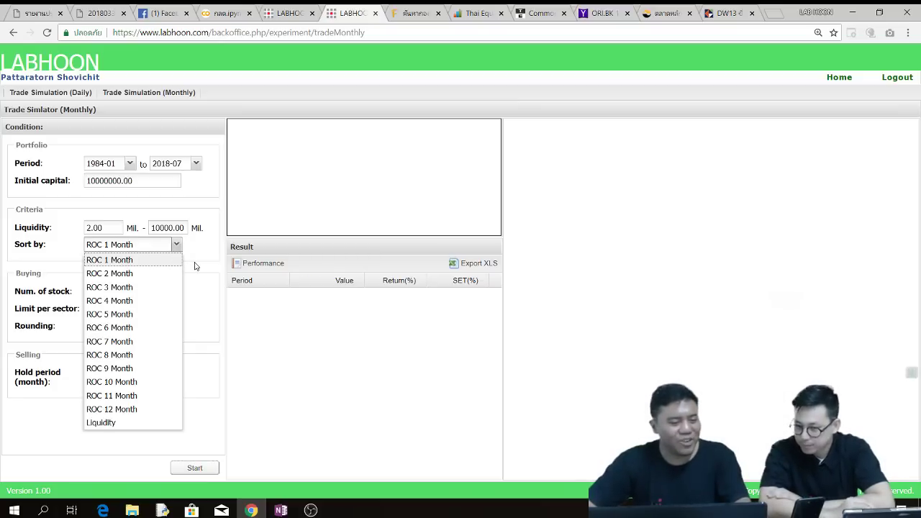
left_click(161, 265)
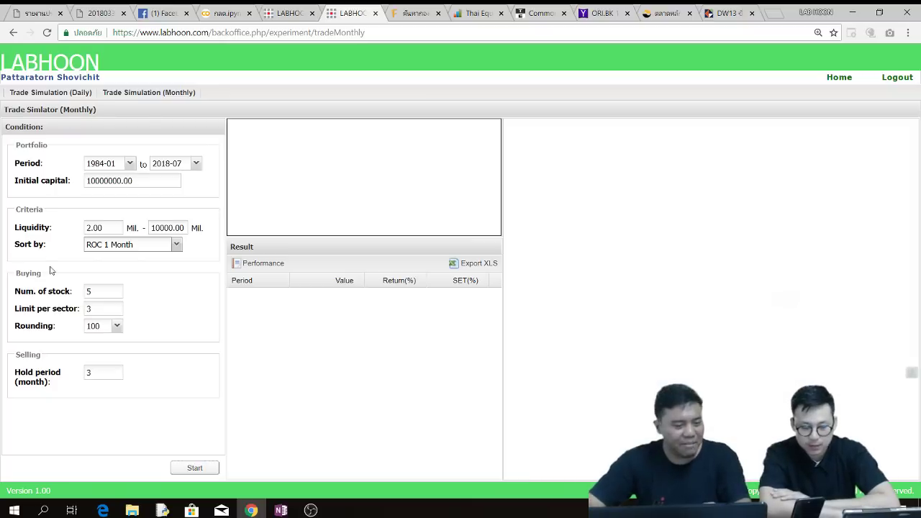
double_click(102, 294)
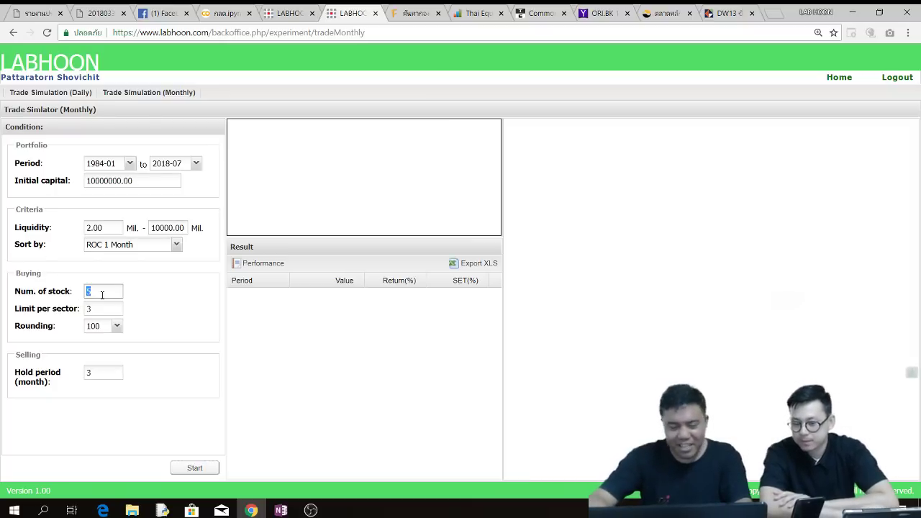
type("20")
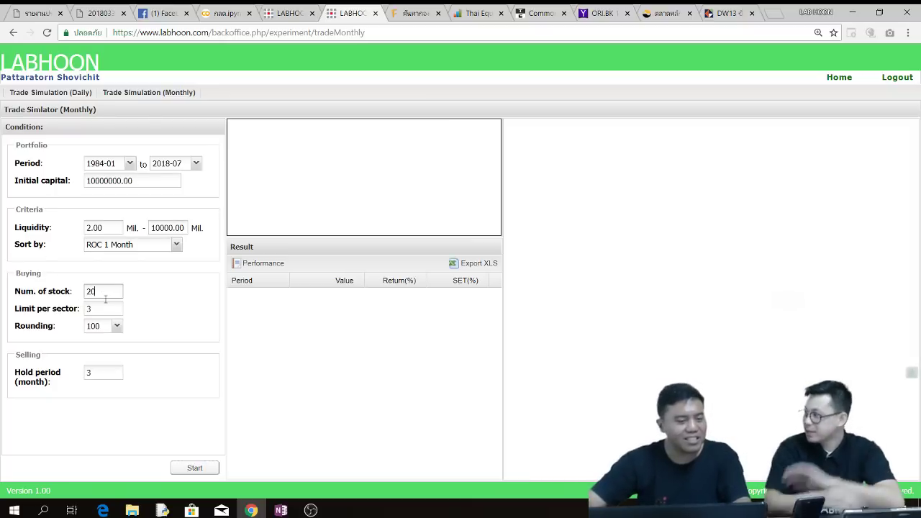
left_click(192, 349)
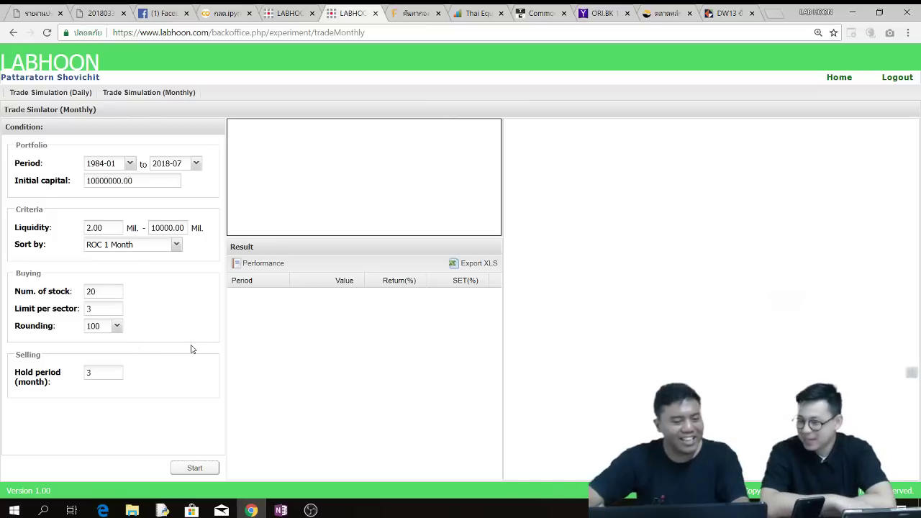
- Leave the per-sector limit at 3 and set the hold period to 2 months
double_click(108, 310)
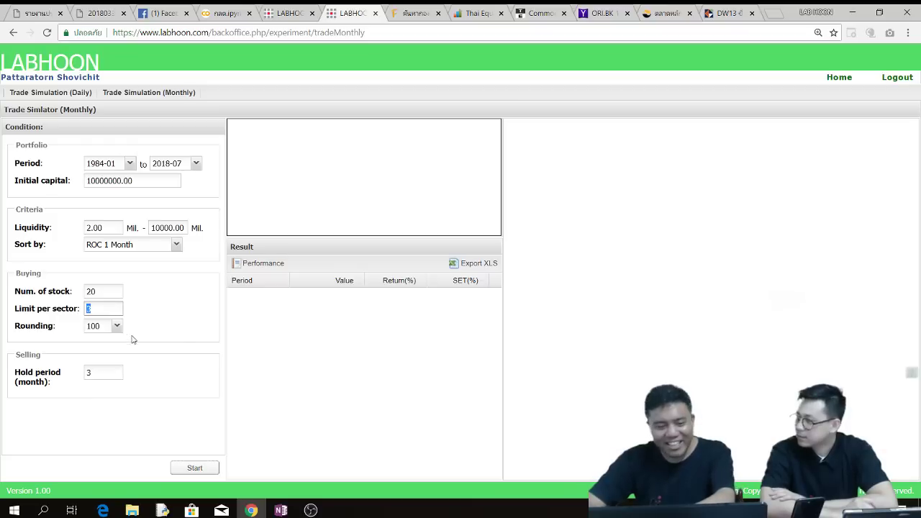
left_click(183, 333)
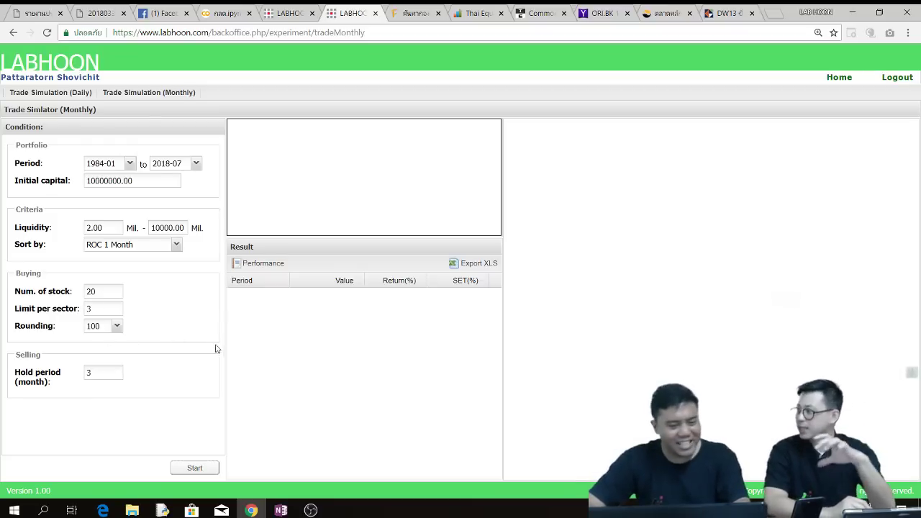
left_click(108, 373)
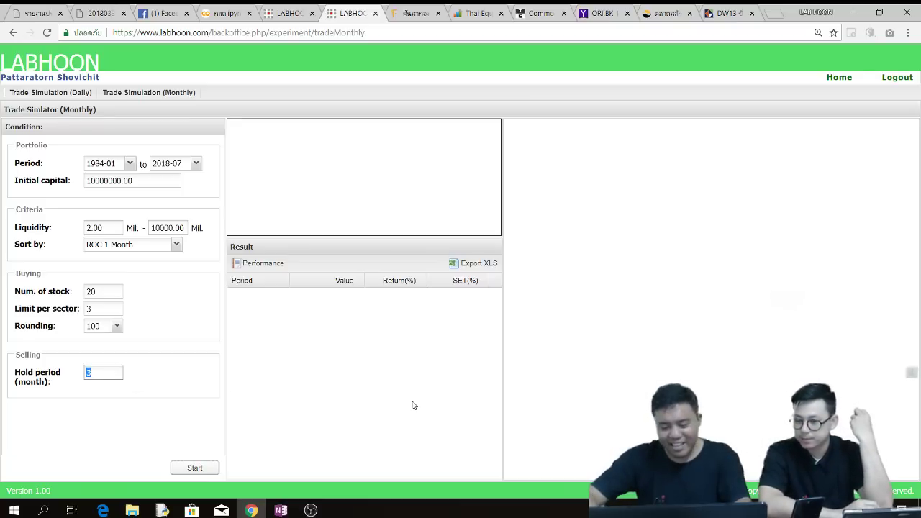
type("2")
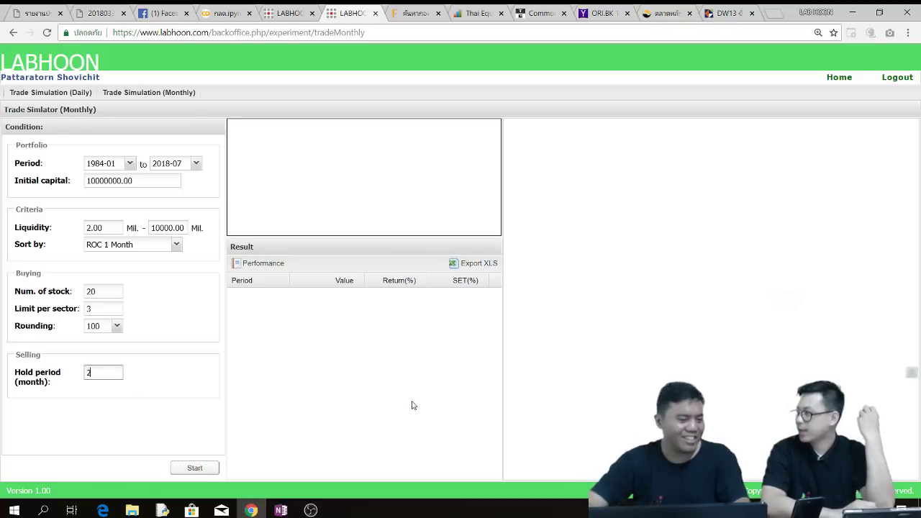
left_click(135, 329)
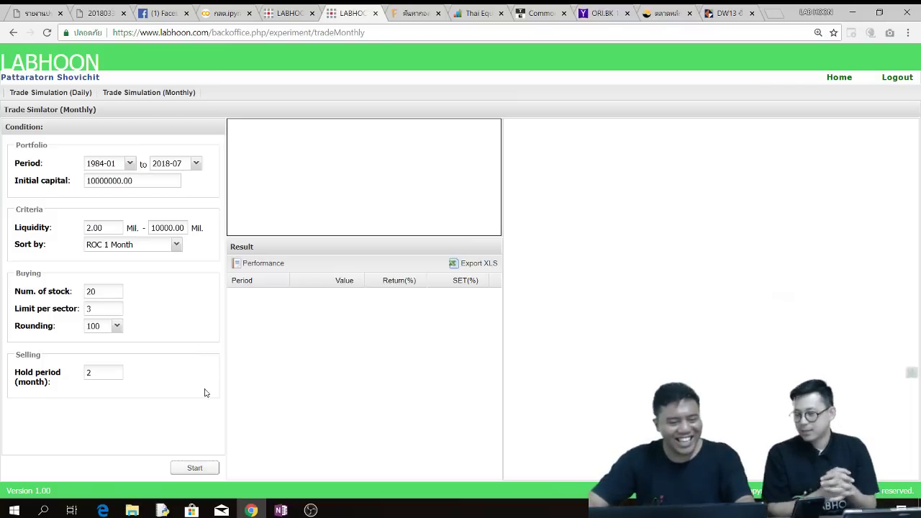
- Run the monthly backtest to get the return-vs-SET chart, CAGR 21.01% and -78.27% drawdown
left_click(194, 469)
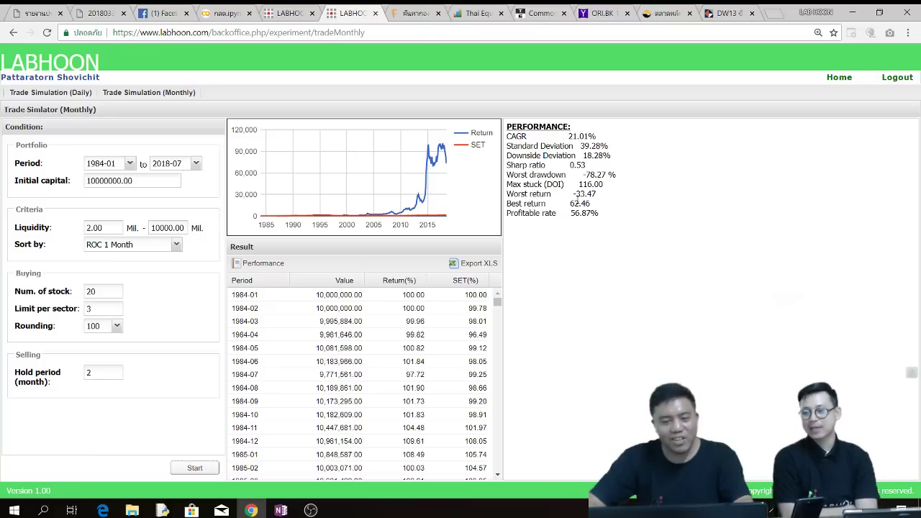
key("ctrl+plus")
key("ctrl+plus")
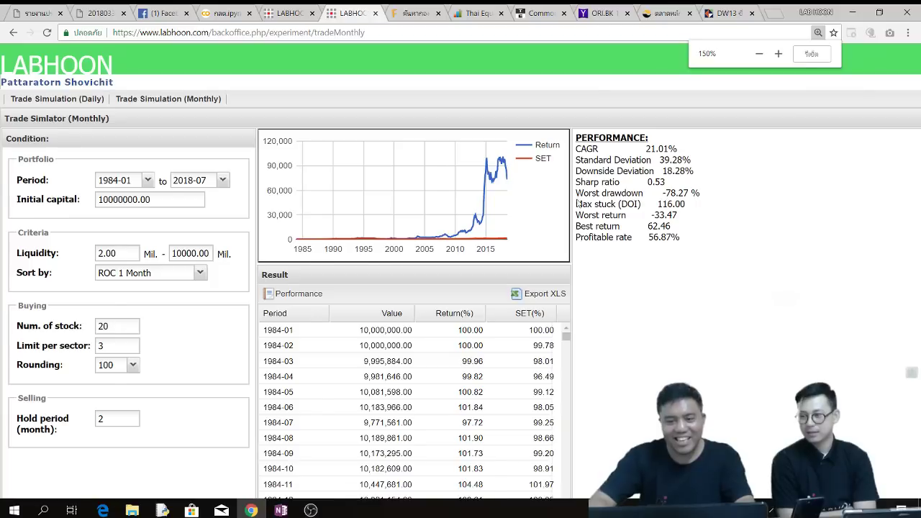
key("ctrl+plus")
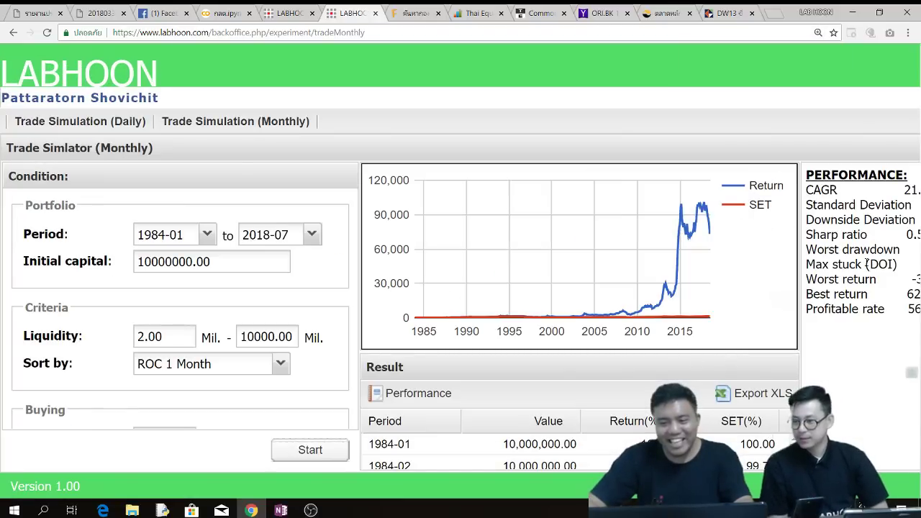
key("ctrl+minus")
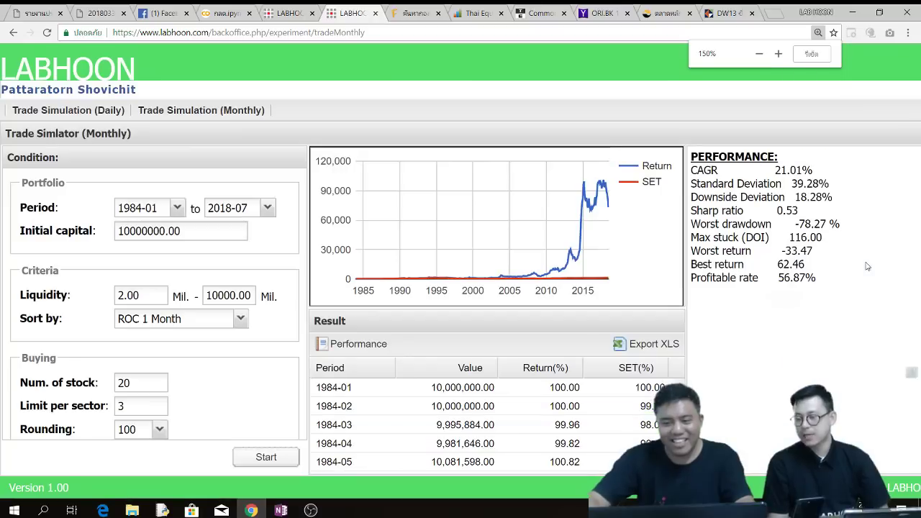
triple_click(792, 171)
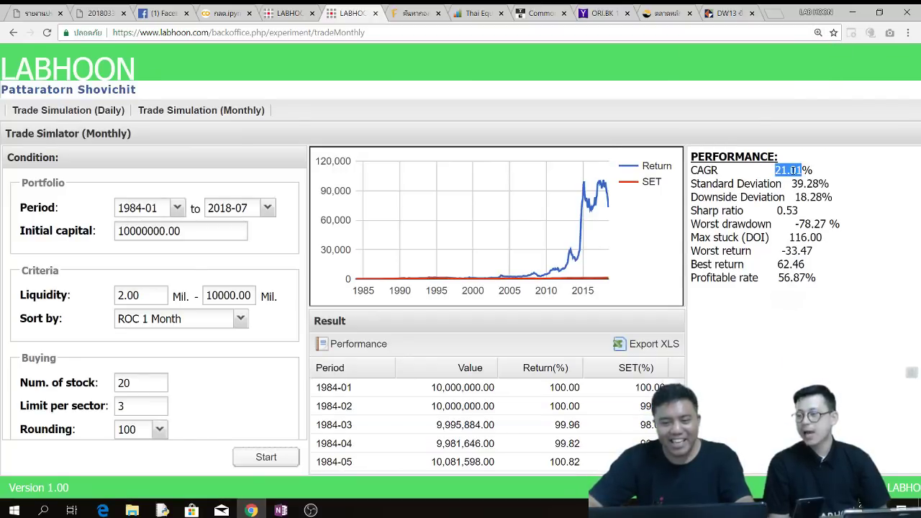
mouse_move(590, 201)
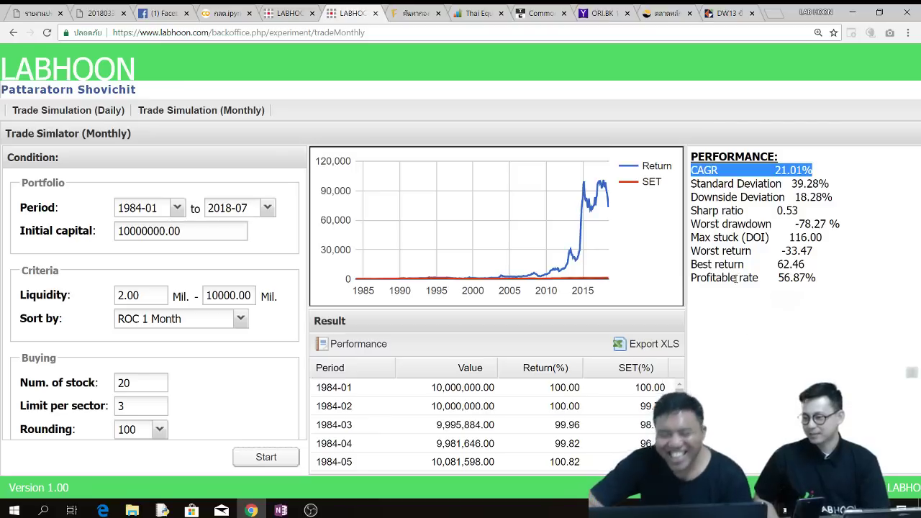
left_click(757, 311)
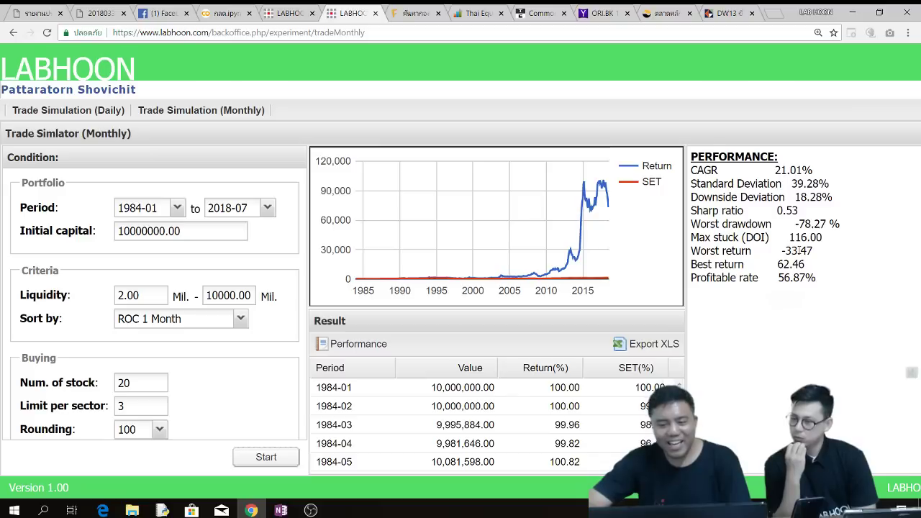
double_click(813, 223)
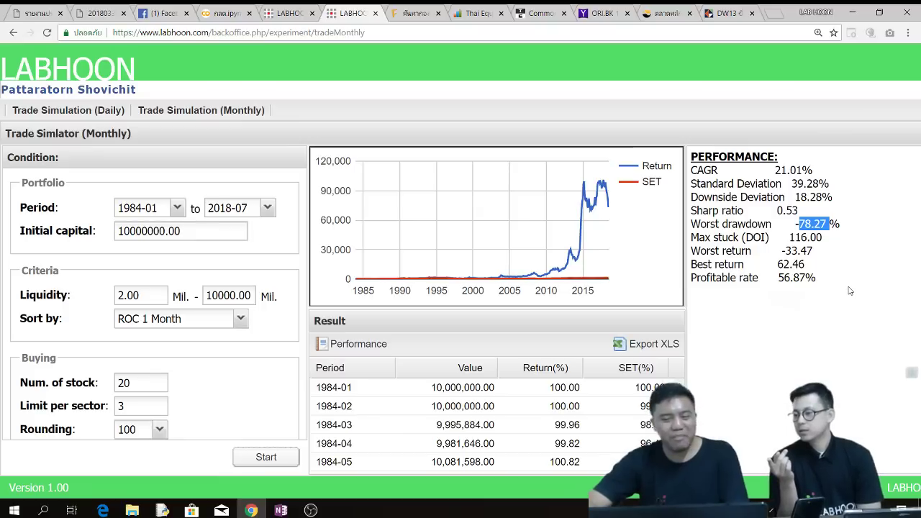
left_click(218, 382)
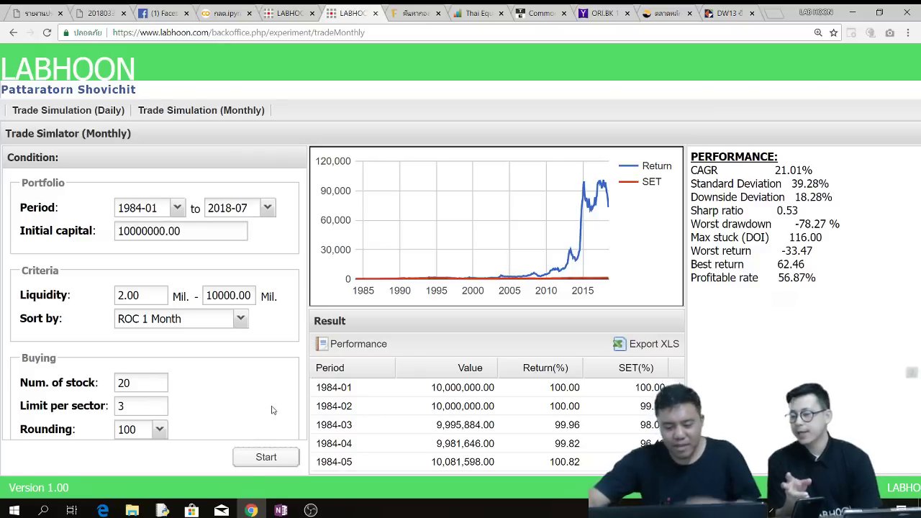
key("ctrl+minus")
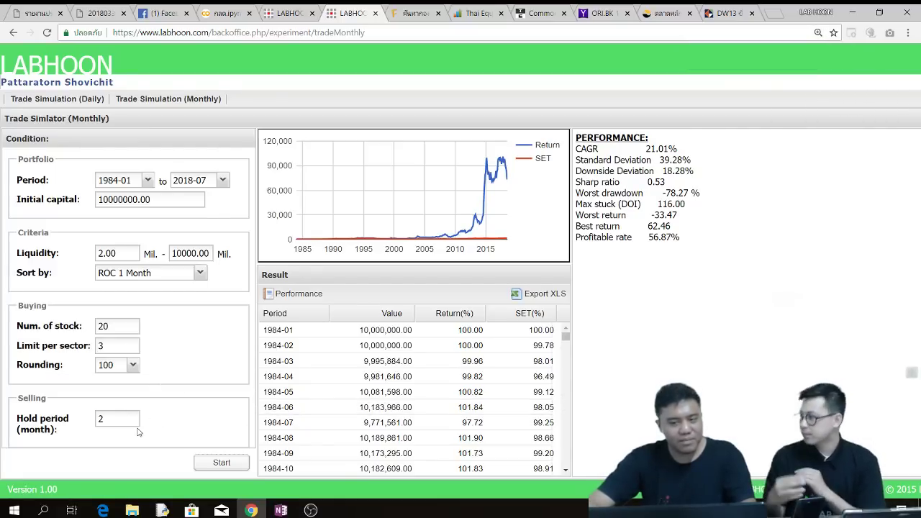
- Change the hold period to 3 months and rerun the monthly backtest
double_click(112, 422)
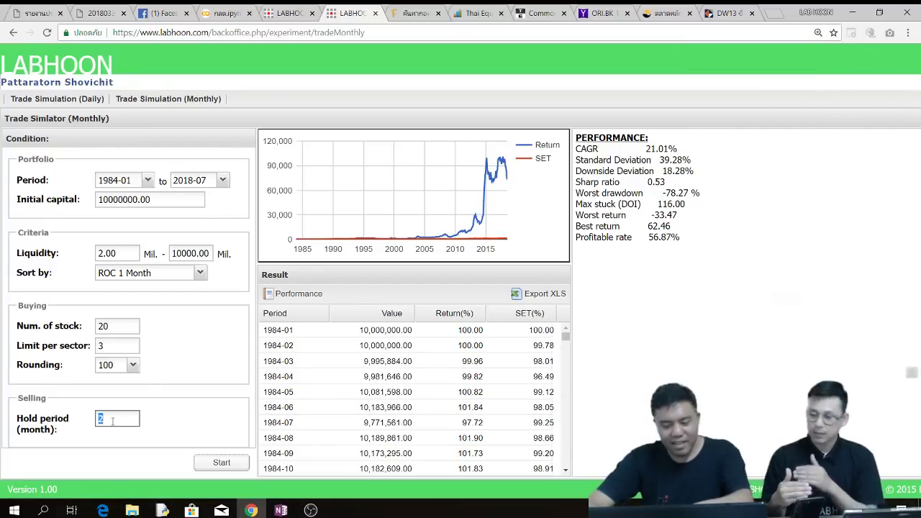
type("1")
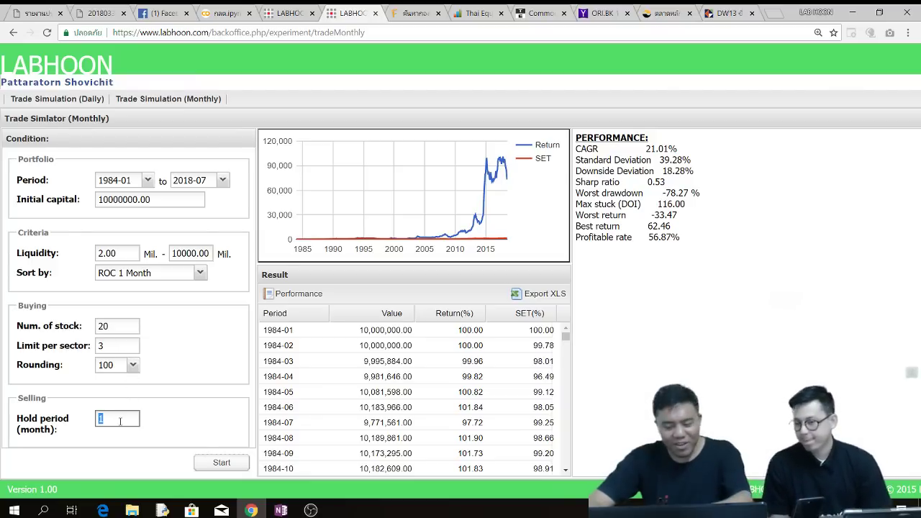
type("3")
left_click(218, 462)
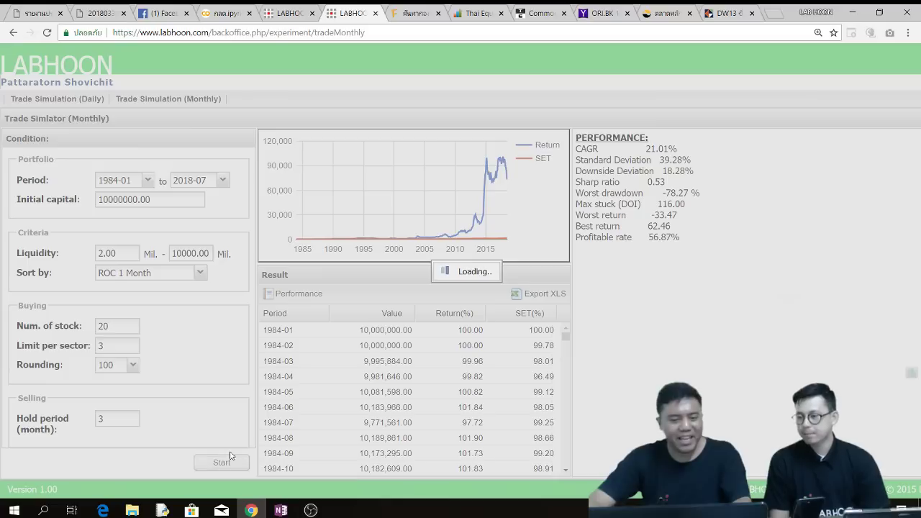